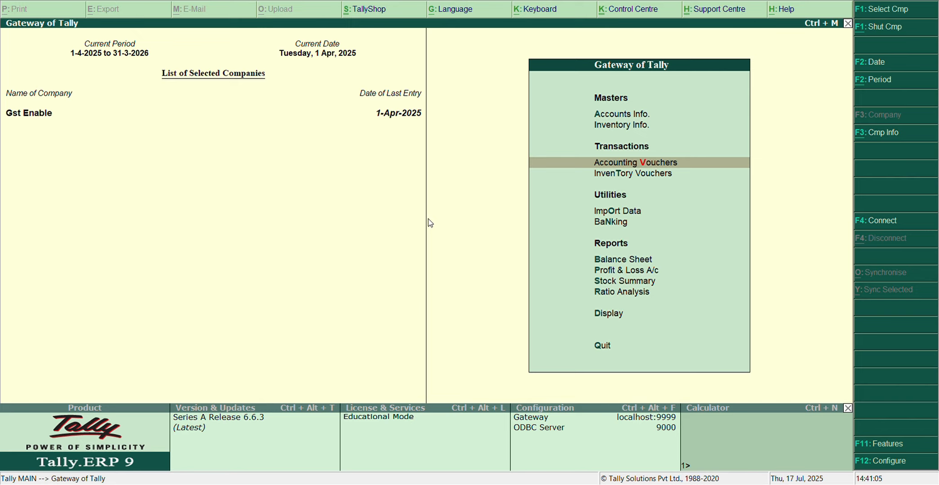
- Open accounting voucher creation and start a new purchase voucher
{"action": "key", "text": "Up"}
{"action": "key", "text": "Down"}
{"action": "key", "text": "Return"}
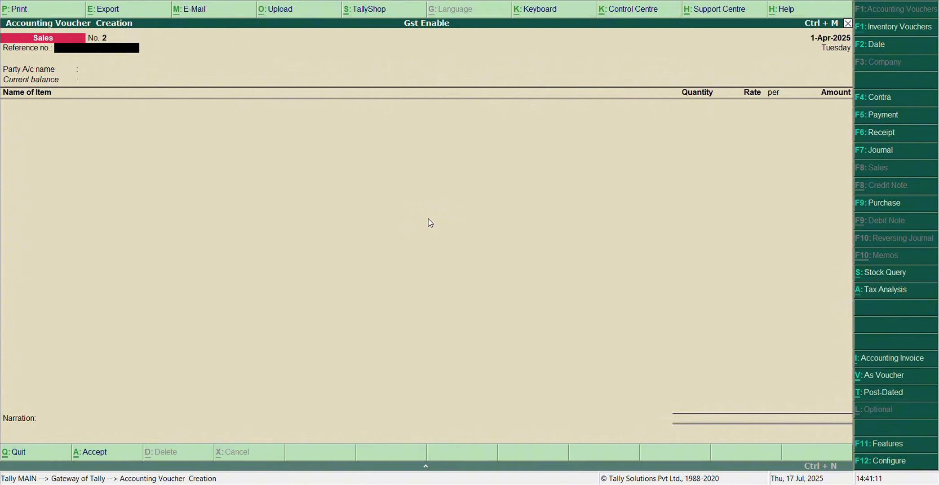
{"action": "key", "text": "F9"}
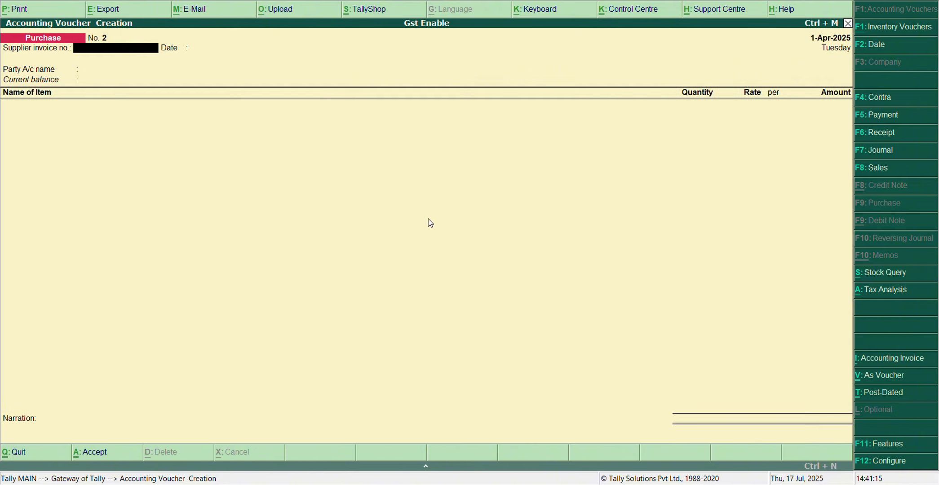
{"action": "key", "text": "F11"}
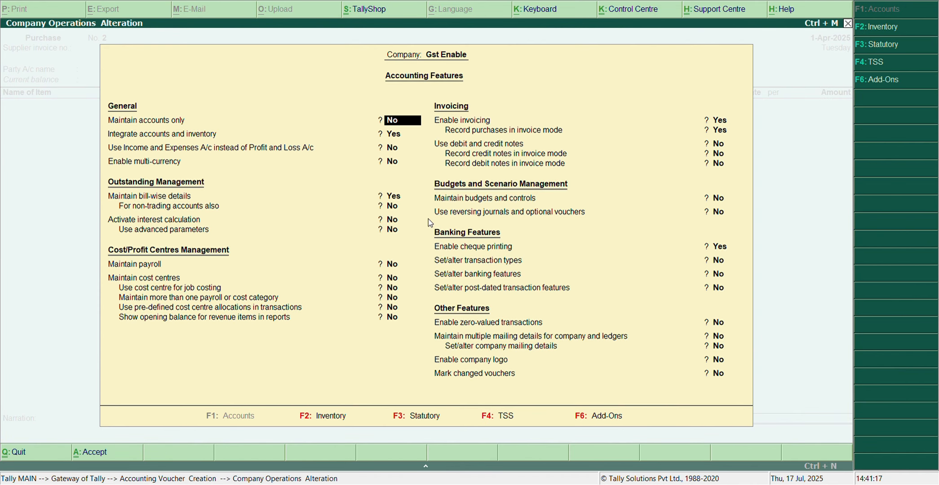
{"action": "key", "text": "Escape"}
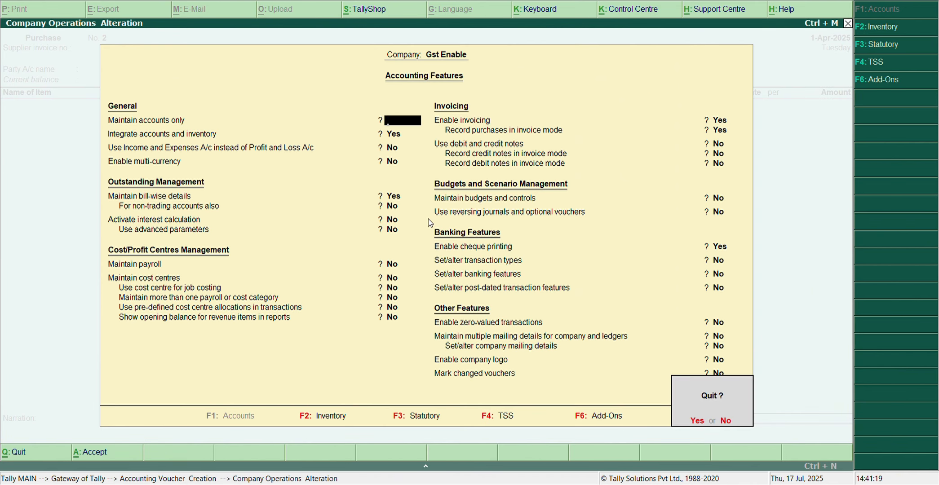
{"action": "key", "text": "y"}
- Enable the use of debit and credit notes in the company's accounting features
{"action": "key", "text": "F11"}
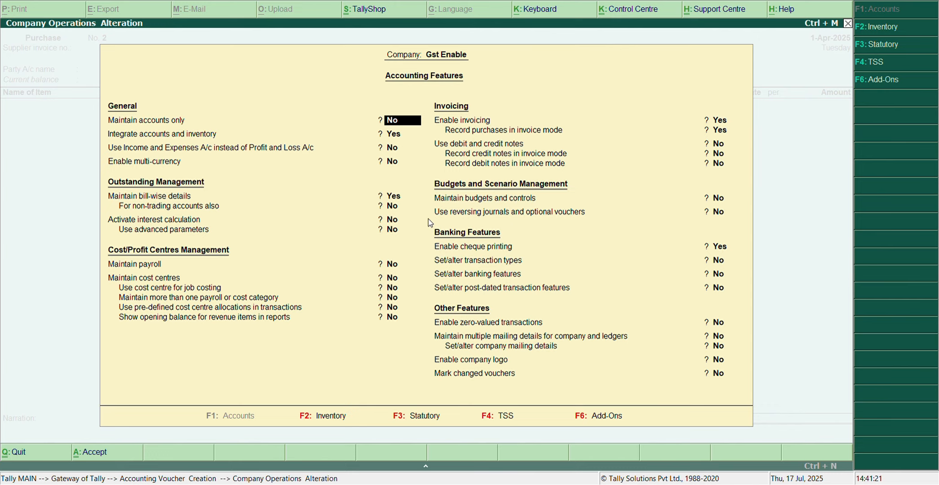
{"action": "key", "text": "Return"}
{"action": "key", "text": "Return"}
{"action": "key", "text": "Return"}
{"action": "key", "text": "Return"}
{"action": "key", "text": "Return"}
{"action": "key", "text": "Return"}
{"action": "key", "text": "Return"}
{"action": "key", "text": "Return"}
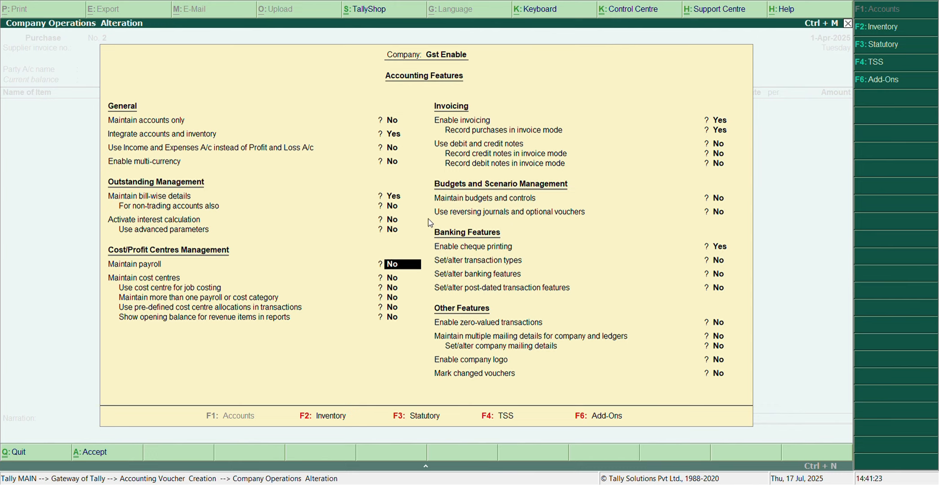
{"action": "key", "text": "Return"}
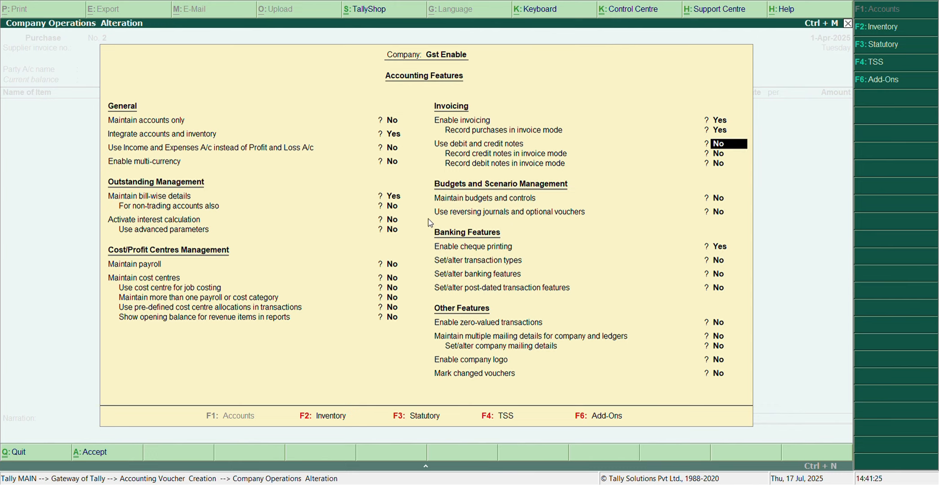
{"action": "key", "text": "Up"}
{"action": "key", "text": "Down"}
{"action": "key", "text": "Up"}
{"action": "key", "text": "Down"}
{"action": "key", "text": "Up"}
{"action": "key", "text": "Down"}
{"action": "type", "text": "y"}
{"action": "key", "text": "Return"}
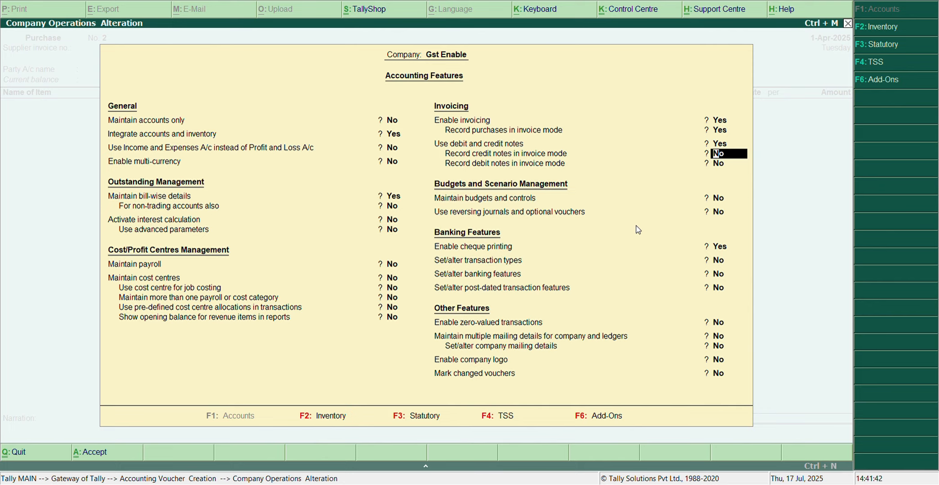
- Enable recording of both credit notes and debit notes in invoice mode, and save the accounting features
{"action": "type", "text": "y"}
{"action": "key", "text": "Return"}
{"action": "type", "text": "y"}
{"action": "key", "text": "Return"}
{"action": "key", "text": "Return"}
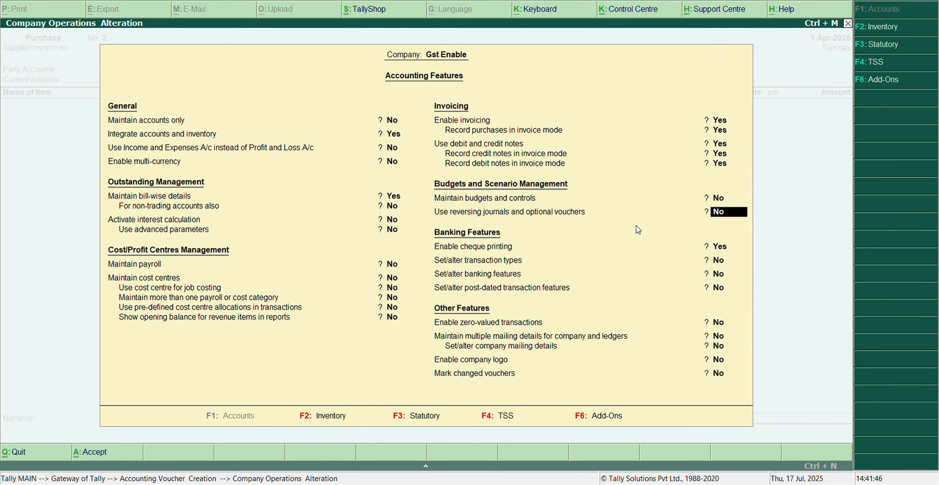
{"action": "key", "text": "Return"}
{"action": "key", "text": "Return"}
{"action": "key", "text": "Return"}
{"action": "key", "text": "Return"}
{"action": "key", "text": "Return"}
{"action": "key", "text": "Return"}
{"action": "key", "text": "Return"}
{"action": "key", "text": "Return"}
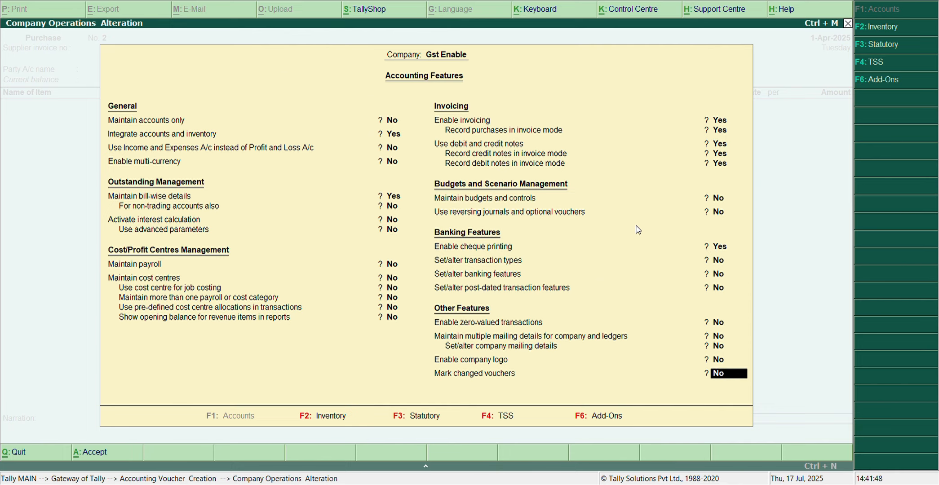
{"action": "key", "text": "Return"}
{"action": "key", "text": "Return"}
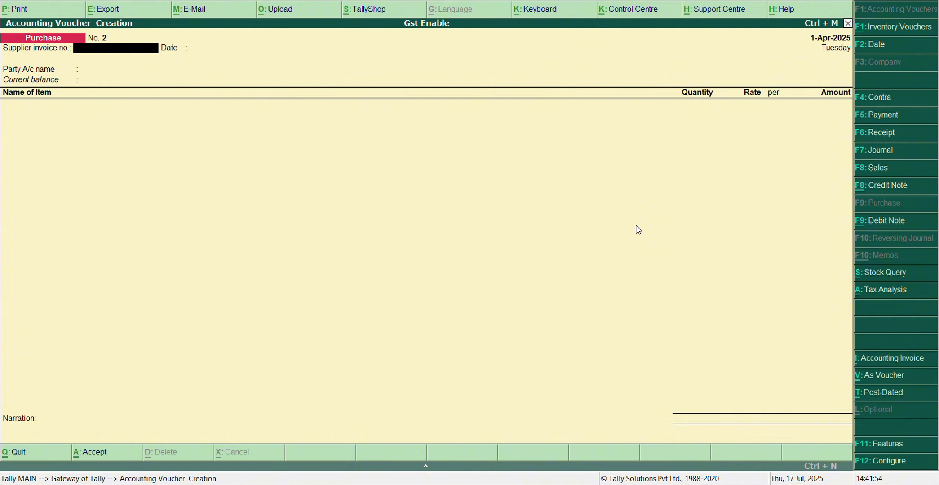
- Enter supplier invoice number 2 dated 1-Apr-2025 on the purchase voucher and select the supplier's (Pur) ledger as the party
{"action": "type", "text": "2"}
{"action": "key", "text": "Return"}
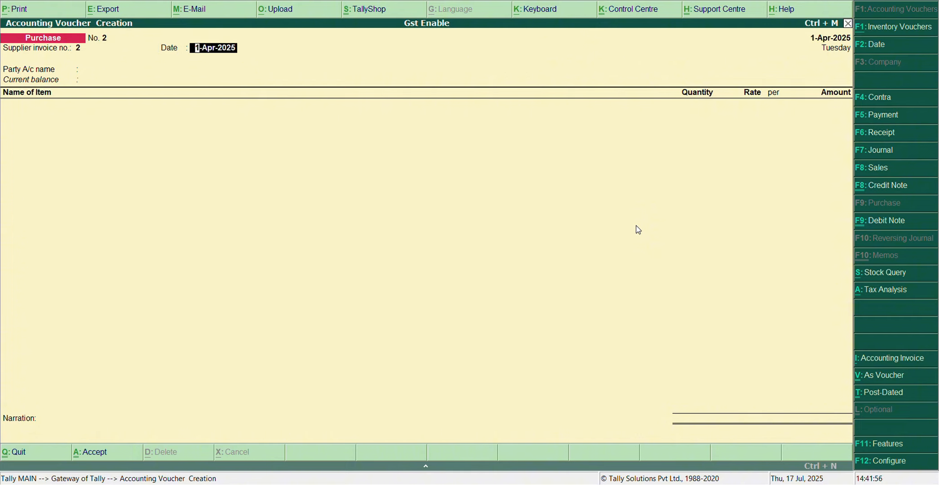
{"action": "key", "text": "Return"}
{"action": "key", "text": "Down"}
{"action": "key", "text": "Down"}
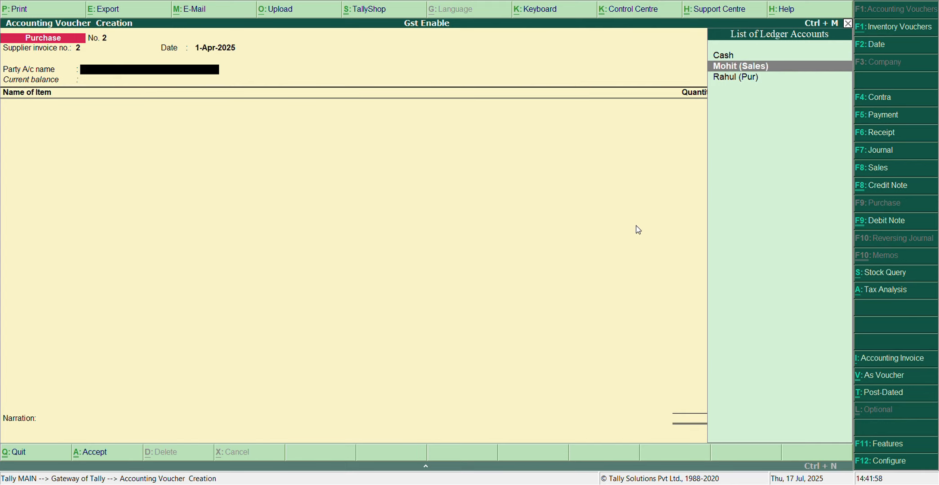
{"action": "key", "text": "Return"}
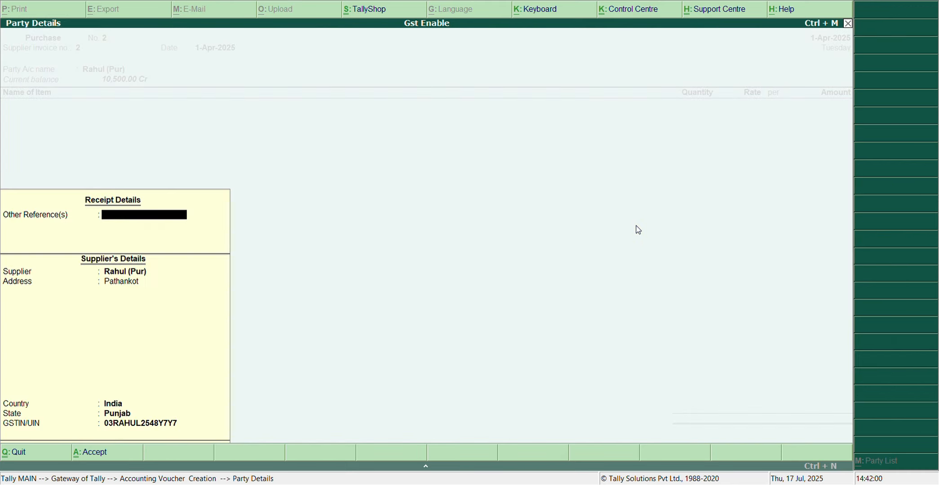
{"action": "key", "text": "Return"}
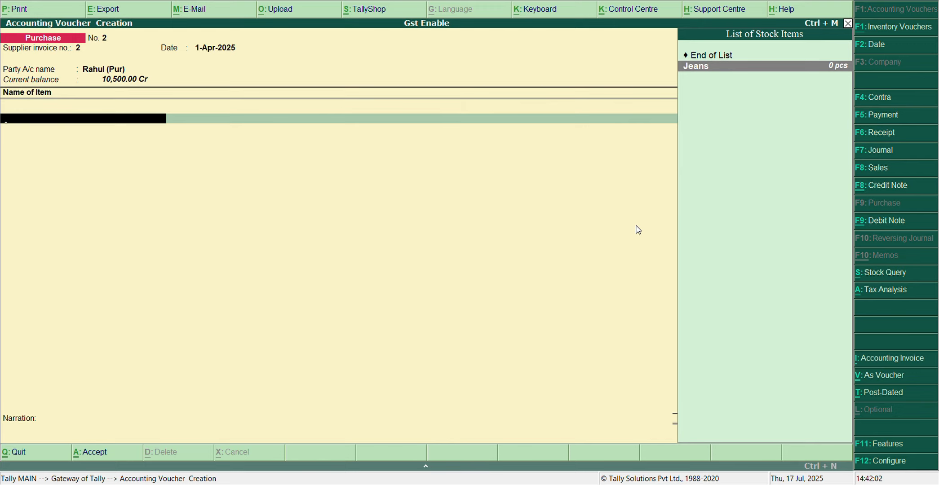
- Add 20 pcs of Jeans at a rate of 500.00 to the purchase voucher and accept its ledger allocation
{"action": "key", "text": "Return"}
{"action": "type", "text": "20"}
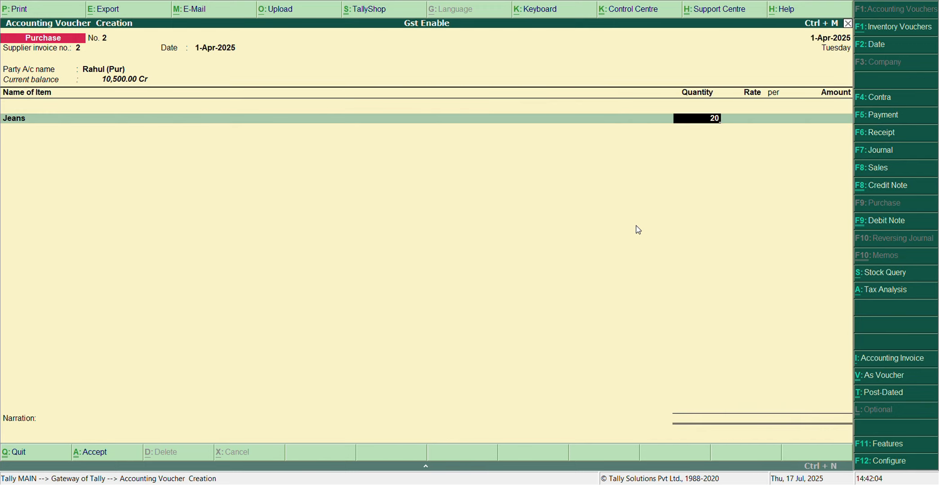
{"action": "key", "text": "Return"}
{"action": "key", "text": "Return"}
{"action": "key", "text": "Return"}
{"action": "key", "text": "Return"}
{"action": "key", "text": "Return"}
{"action": "key", "text": "Return"}
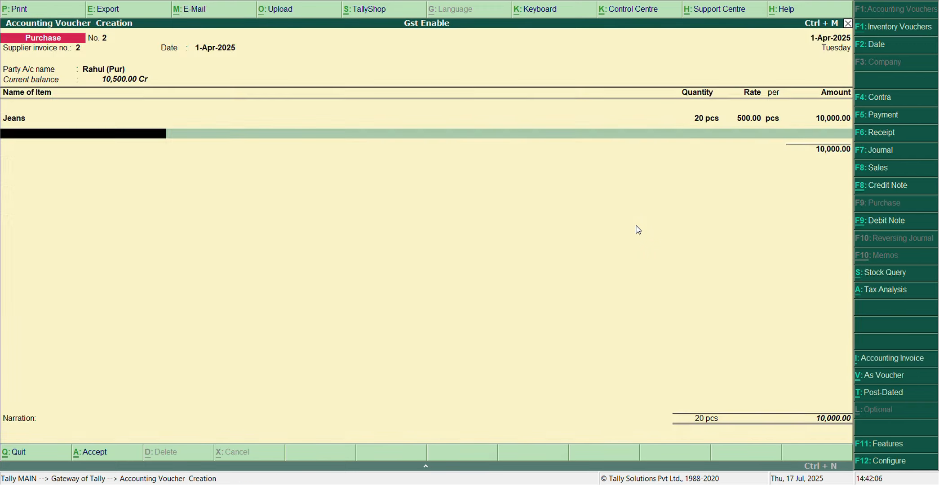
- Add the Center Tax and State Tax ledgers below the Jeans item
{"action": "key", "text": "Return"}
{"action": "key", "text": "Down"}
{"action": "key", "text": "Return"}
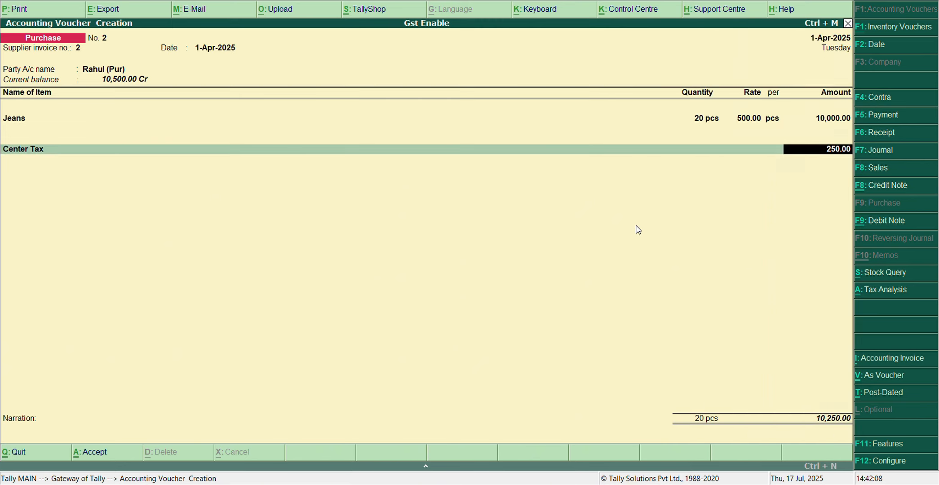
{"action": "key", "text": "Return"}
{"action": "key", "text": "Down"}
{"action": "key", "text": "Down"}
{"action": "key", "text": "Down"}
{"action": "key", "text": "Return"}
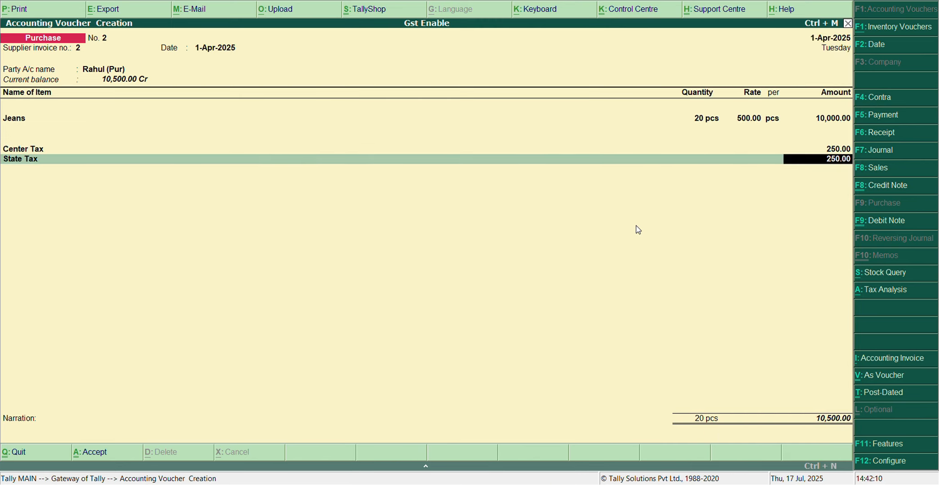
- Accept the remaining details and save the purchase voucher
{"action": "key", "text": "Return"}
{"action": "key", "text": "Return"}
{"action": "key", "text": "Return"}
{"action": "key", "text": "Return"}
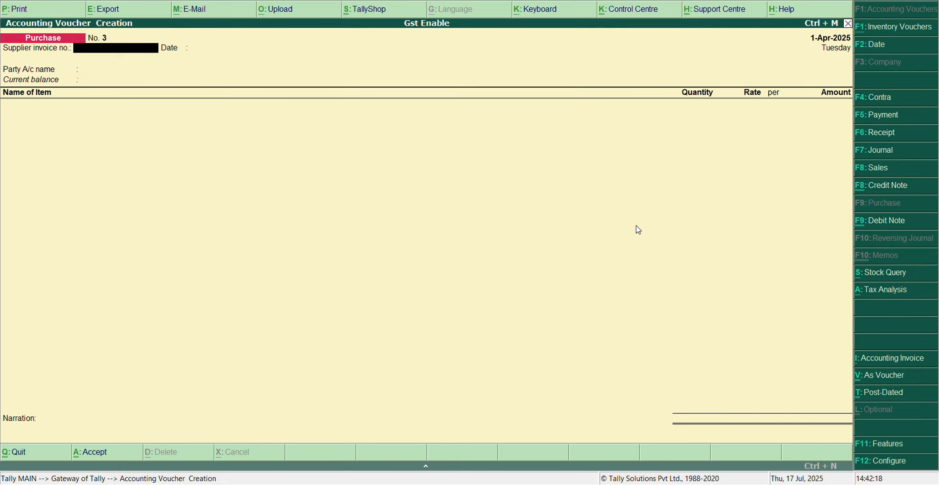
- Start a debit note and enter original invoice number 1 dated 1-Apr-2025
{"action": "key", "text": "ctrl+F9"}
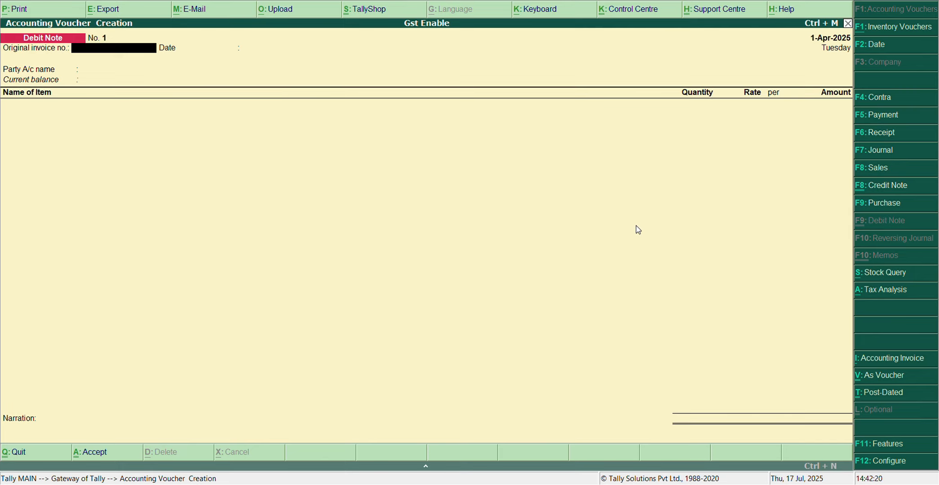
{"action": "key", "text": "F9"}
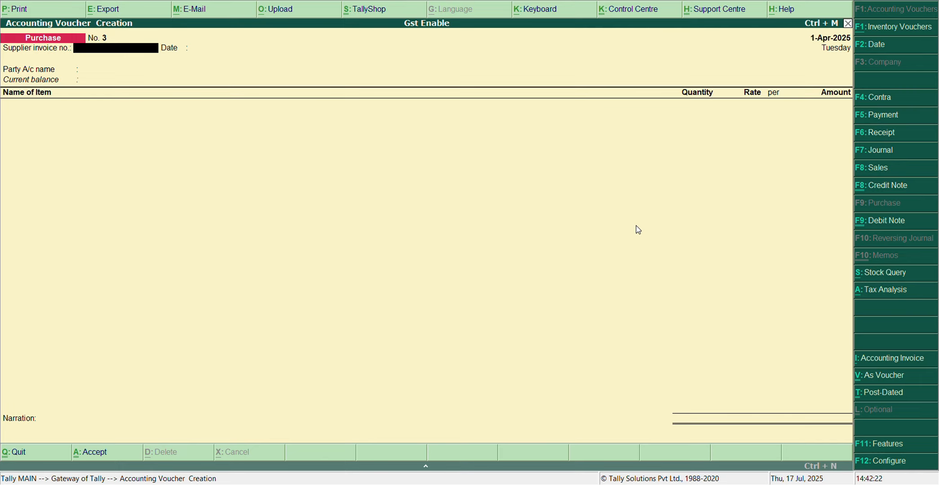
{"action": "key", "text": "ctrl+F9"}
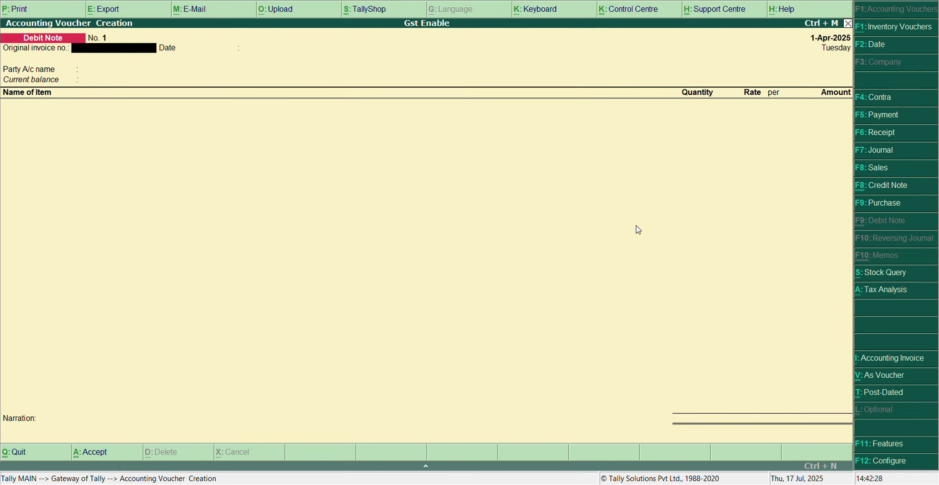
{"action": "type", "text": "1"}
{"action": "key", "text": "Return"}
{"action": "key", "text": "Return"}
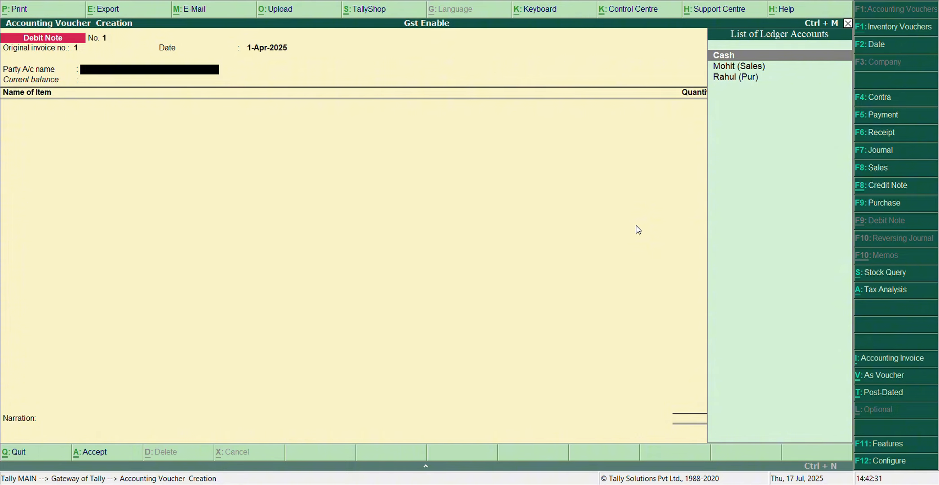
{"action": "key", "text": "Down"}
{"action": "key", "text": "Down"}
{"action": "key", "text": "Up"}
{"action": "key", "text": "Up"}
{"action": "key", "text": "F9"}
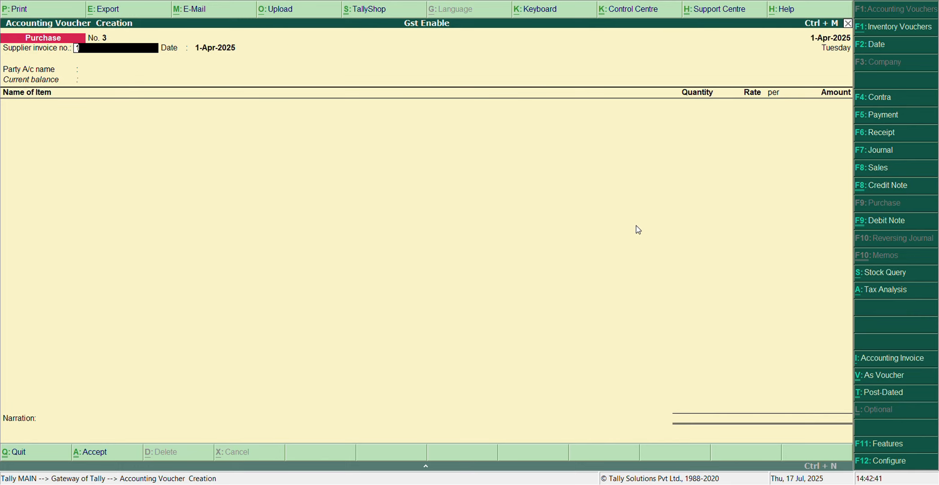
{"action": "key", "text": "ctrl+F9"}
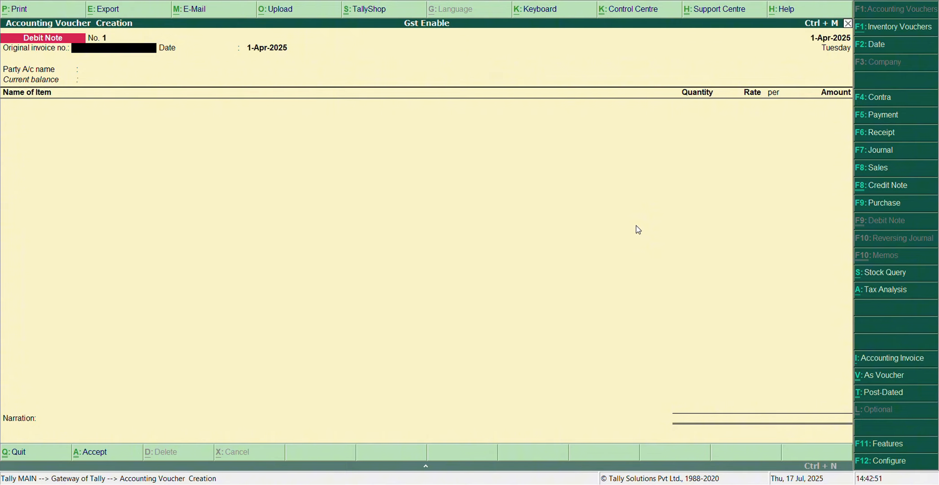
- Keep the debit note's original invoice details, select the supplier's (Pur) ledger as the party and accept the party details
{"action": "key", "text": "Return"}
{"action": "key", "text": "Return"}
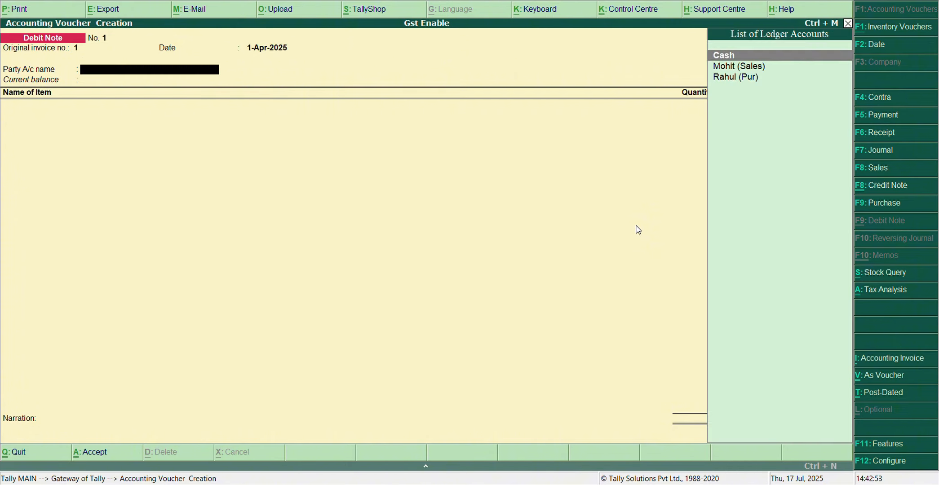
{"action": "key", "text": "Down"}
{"action": "key", "text": "Down"}
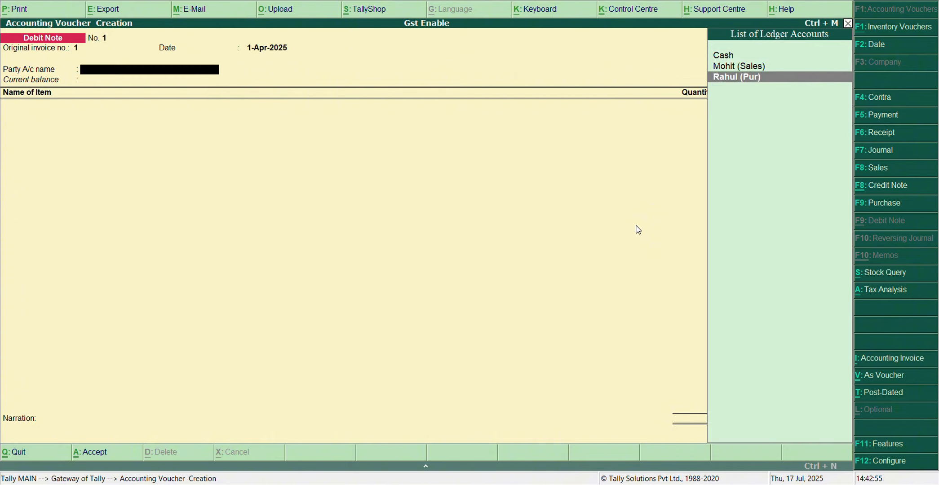
{"action": "key", "text": "Return"}
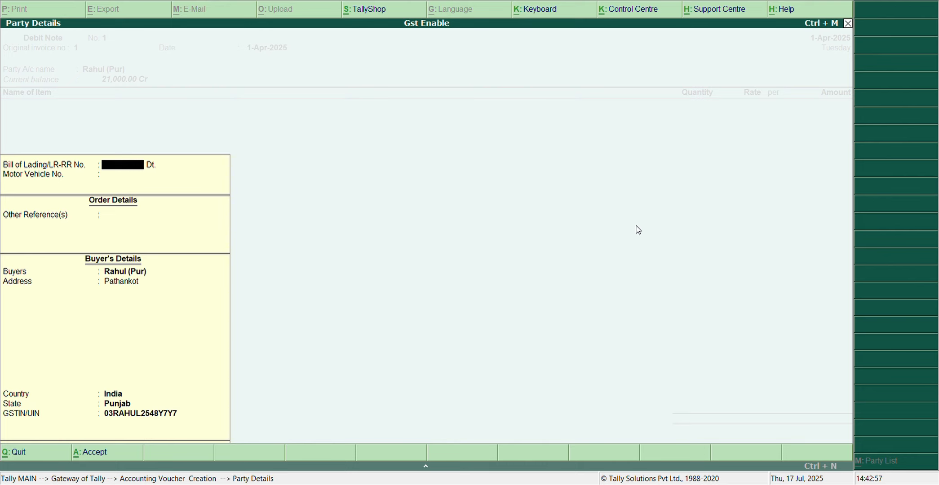
{"action": "key", "text": "ctrl+a"}
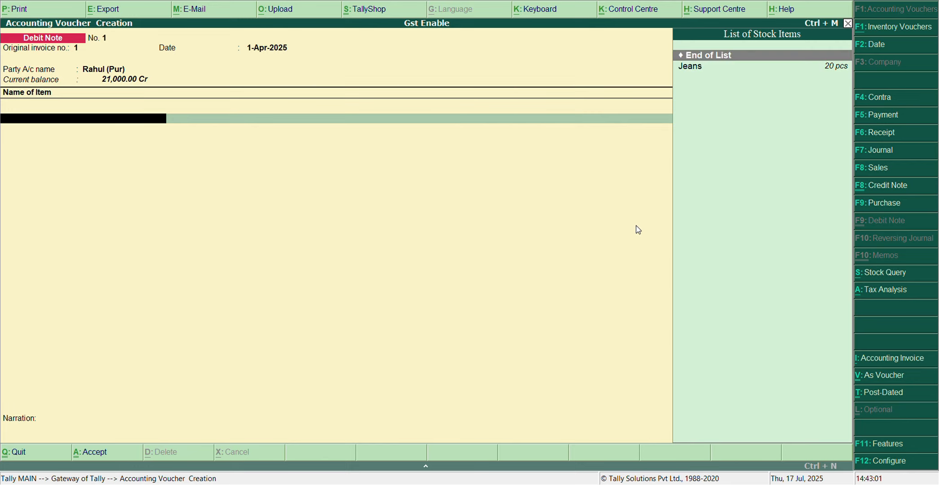
- Add 10 pcs of Jeans at a rate of 500.00 to the debit note
{"action": "key", "text": "Down"}
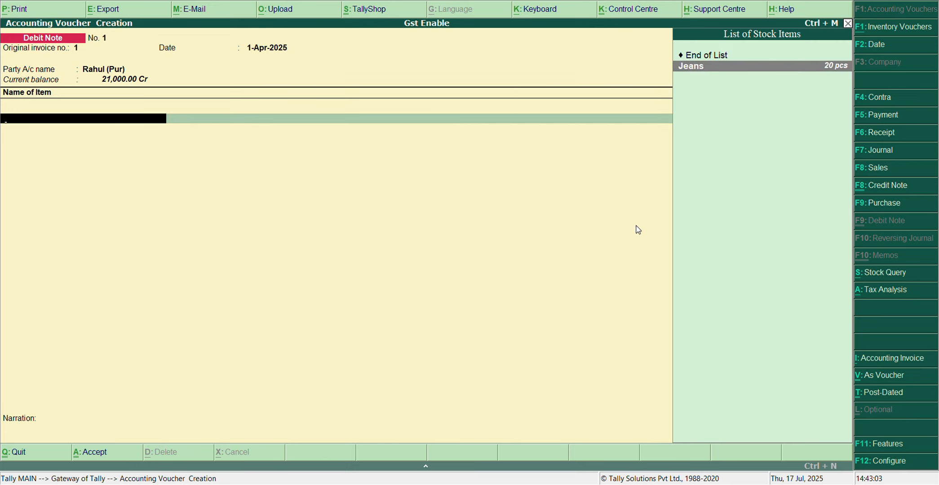
{"action": "key", "text": "Return"}
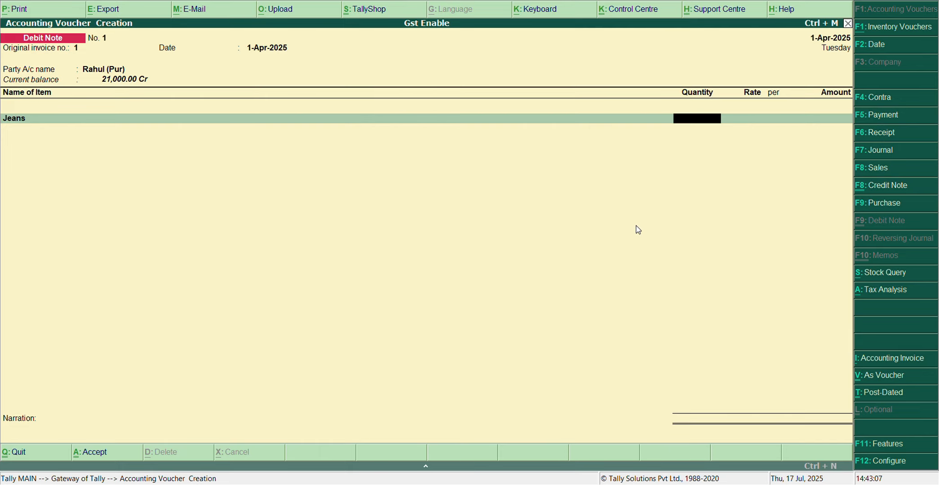
{"action": "type", "text": "10"}
{"action": "key", "text": "Return"}
{"action": "key", "text": "Return"}
{"action": "key", "text": "Return"}
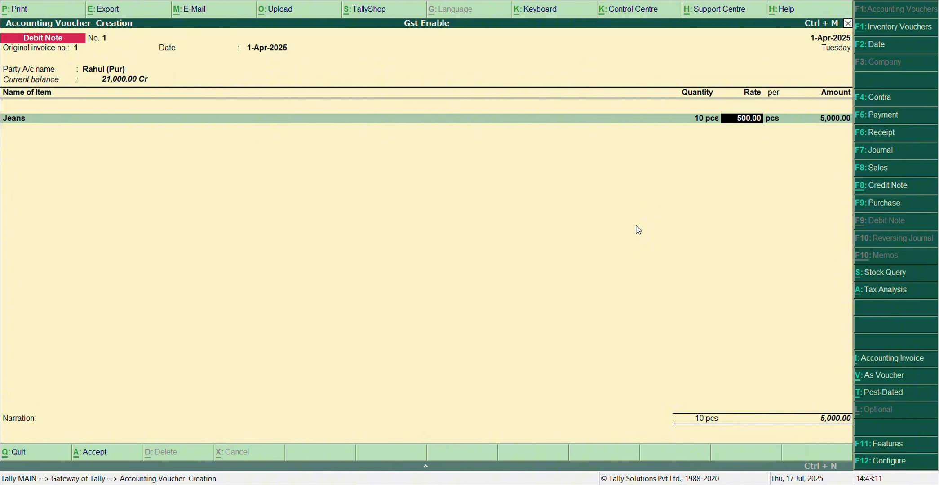
{"action": "key", "text": "Return"}
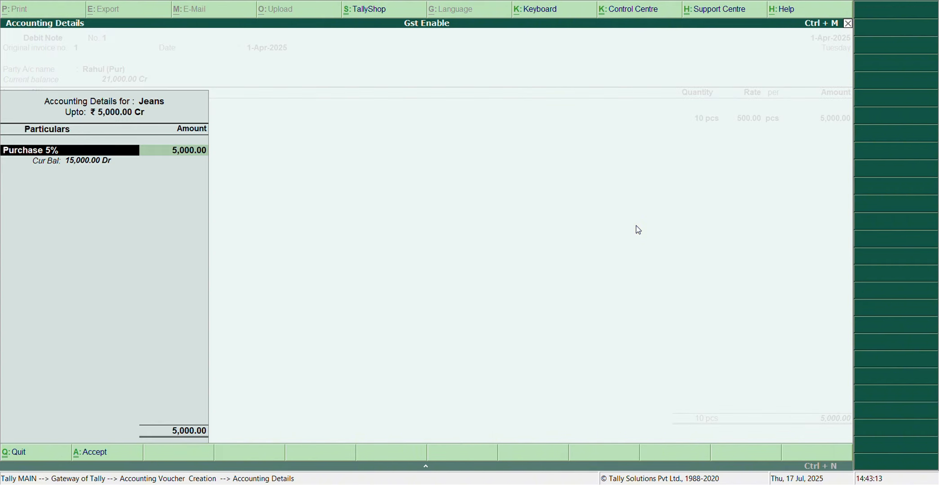
- Create a new ledger named Purchase Return under Purchase Accounts for the Jeans accounting allocation
{"action": "key", "text": "Return"}
{"action": "key", "text": "BackSpace"}
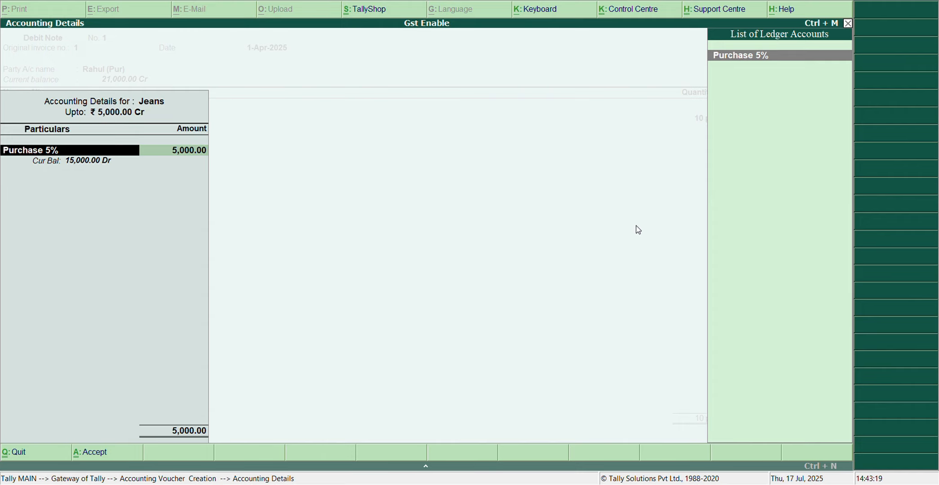
{"action": "key", "text": "alt+c"}
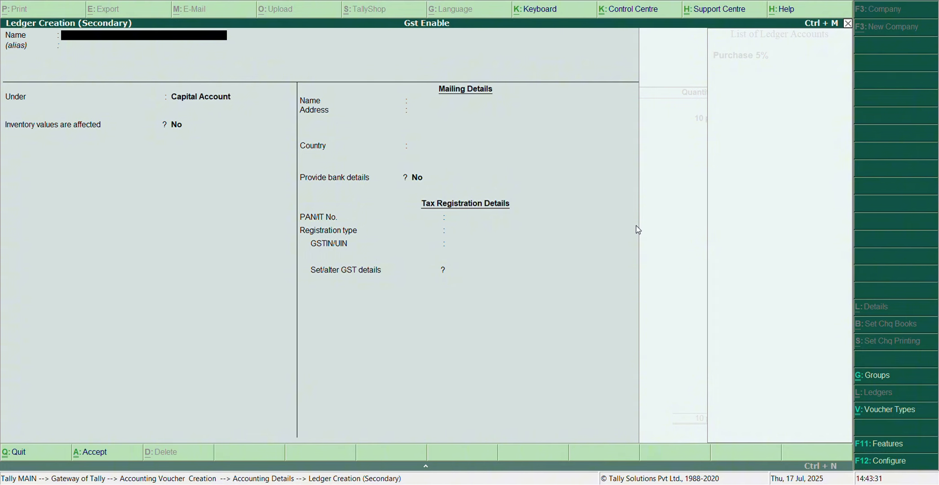
{"action": "type", "text": "Purchase Rreturn"}
{"action": "key", "text": "Return"}
{"action": "key", "text": "Return"}
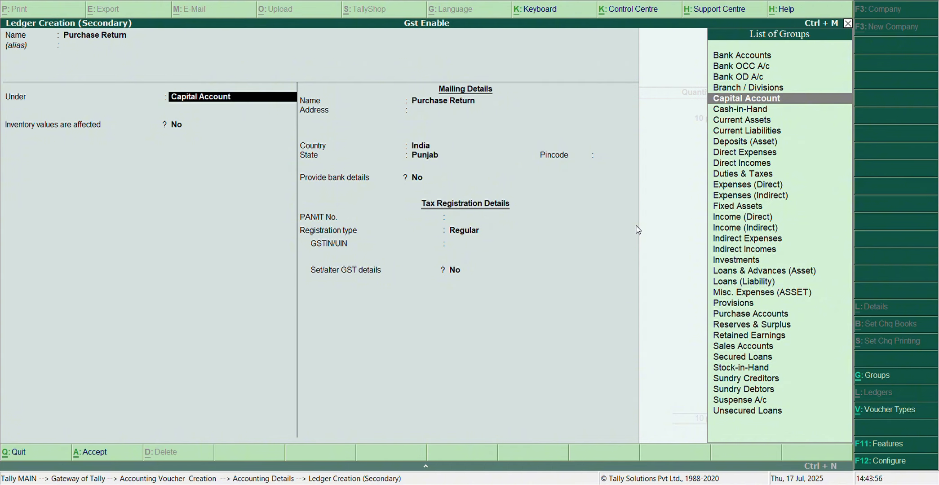
{"action": "type", "text": "Pu"}
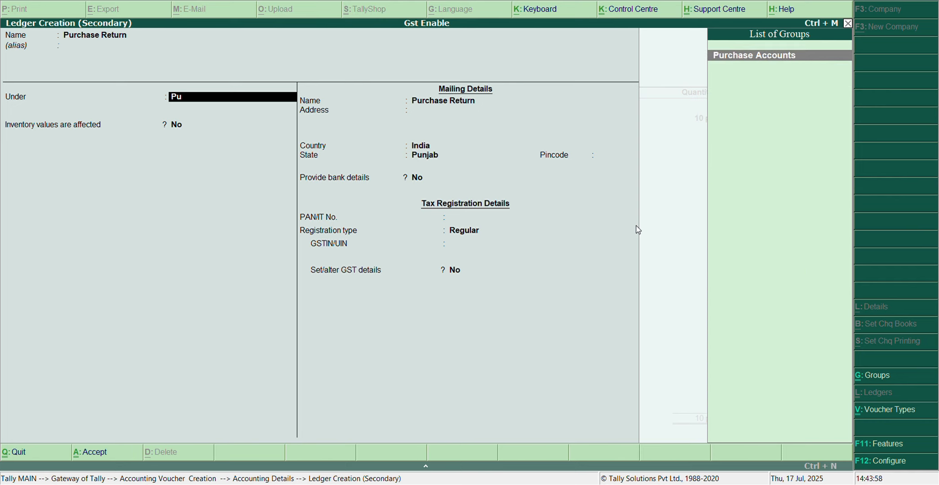
{"action": "key", "text": "Return"}
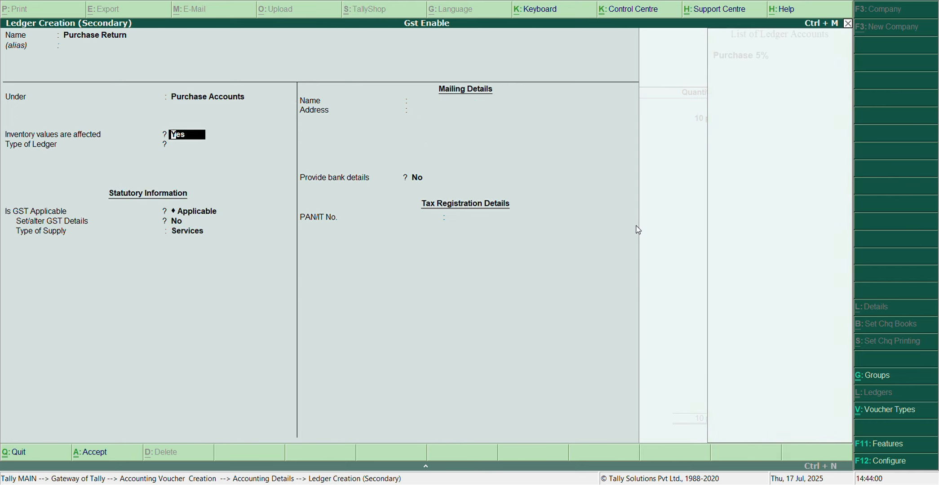
- Keep inventory values affected and GST applicable for the Purchase Return ledger, and enable setting its GST details
{"action": "key", "text": "Return"}
{"action": "key", "text": "Return"}
{"action": "key", "text": "Return"}
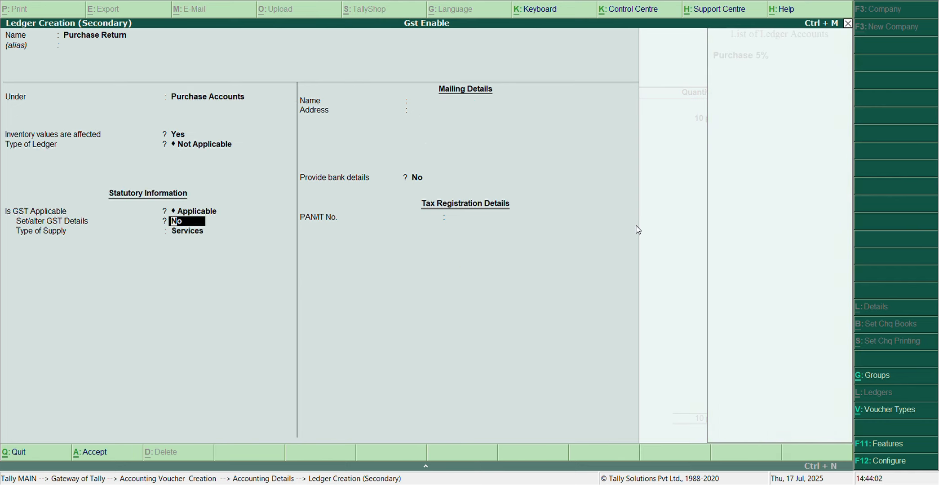
{"action": "type", "text": "y"}
{"action": "key", "text": "Return"}
{"action": "key", "text": "Return"}
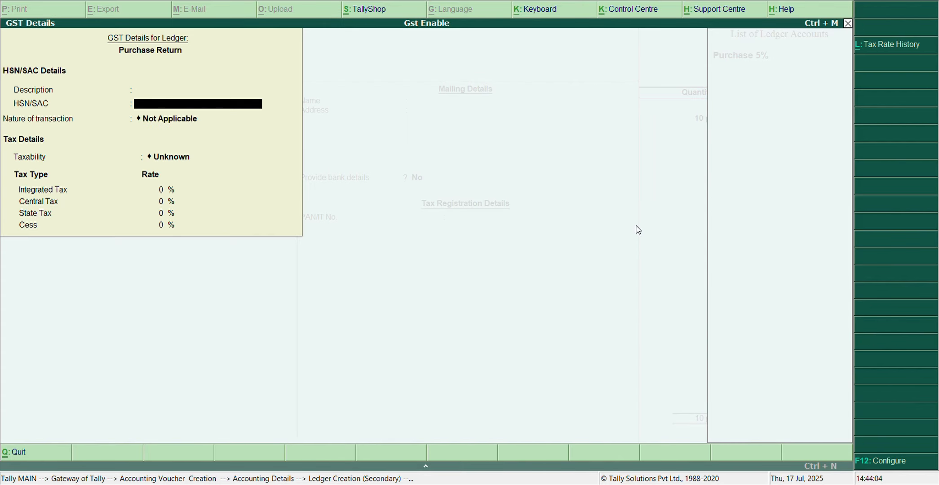
- Set the ledger's nature of transaction to Purchase Taxable with 5% integrated tax, and accept the GST details
{"action": "key", "text": "Return"}
{"action": "key", "text": "Down"}
{"action": "key", "text": "Down"}
{"action": "key", "text": "Down"}
{"action": "key", "text": "Down"}
{"action": "key", "text": "Down"}
{"action": "key", "text": "Down"}
{"action": "key", "text": "Down"}
{"action": "key", "text": "Down"}
{"action": "key", "text": "Down"}
{"action": "key", "text": "Down"}
{"action": "key", "text": "Down"}
{"action": "key", "text": "Down"}
{"action": "key", "text": "Down"}
{"action": "key", "text": "Down"}
{"action": "key", "text": "Down"}
{"action": "key", "text": "Down"}
{"action": "key", "text": "Down"}
{"action": "key", "text": "Down"}
{"action": "key", "text": "Down"}
{"action": "key", "text": "Down"}
{"action": "key", "text": "Down"}
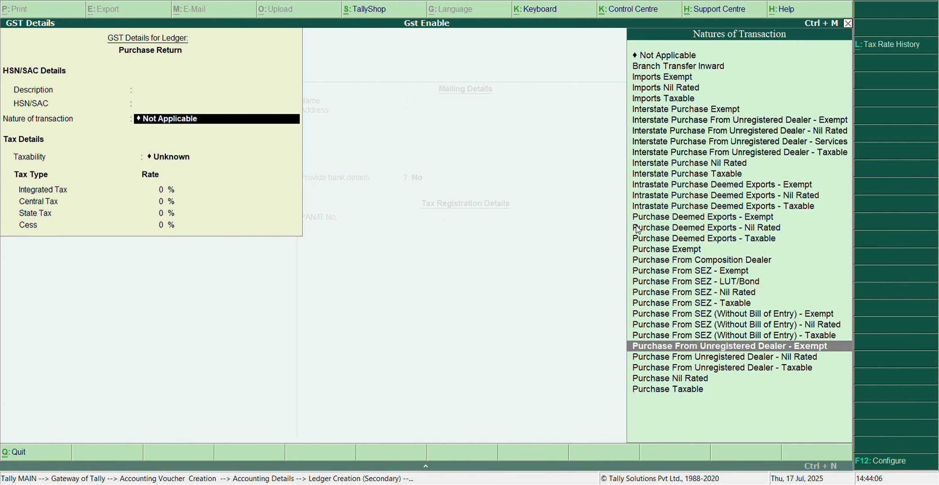
{"action": "key", "text": "Return"}
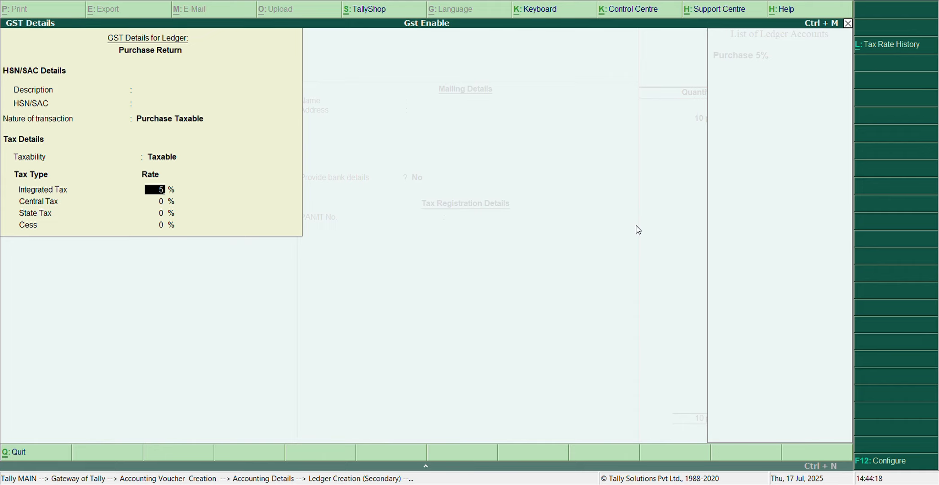
{"action": "key", "text": "Return"}
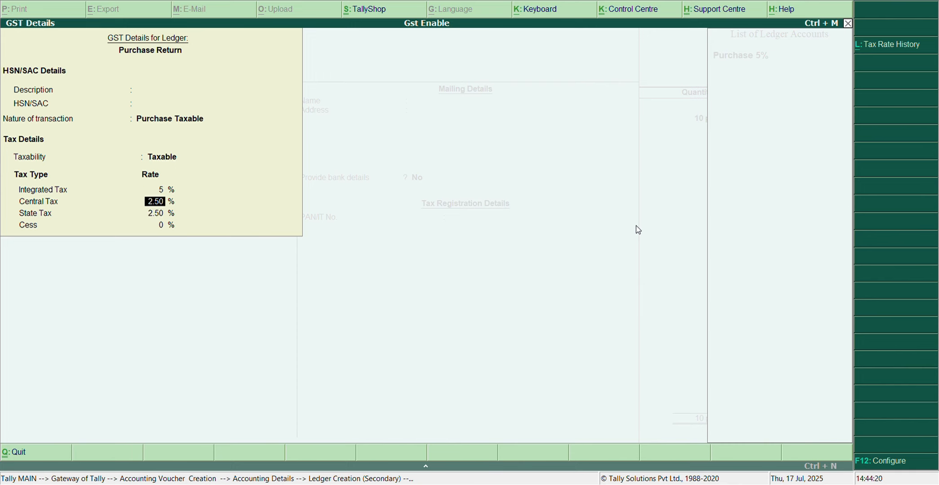
{"action": "key", "text": "Return"}
{"action": "key", "text": "Return"}
{"action": "key", "text": "Return"}
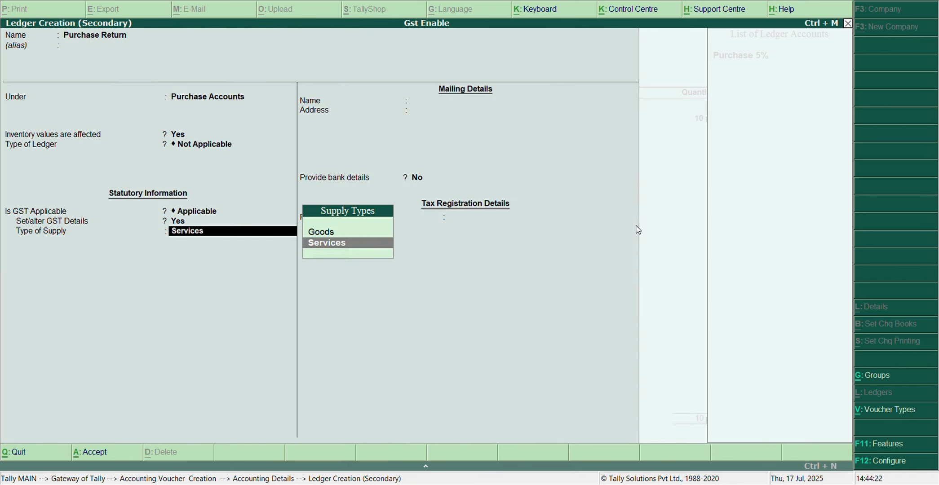
- Set the type of supply to Goods, save the ledger and allocate the Jeans amount to Purchase Return
{"action": "key", "text": "Up"}
{"action": "key", "text": "Return"}
{"action": "key", "text": "Return"}
{"action": "key", "text": "Return"}
{"action": "key", "text": "Return"}
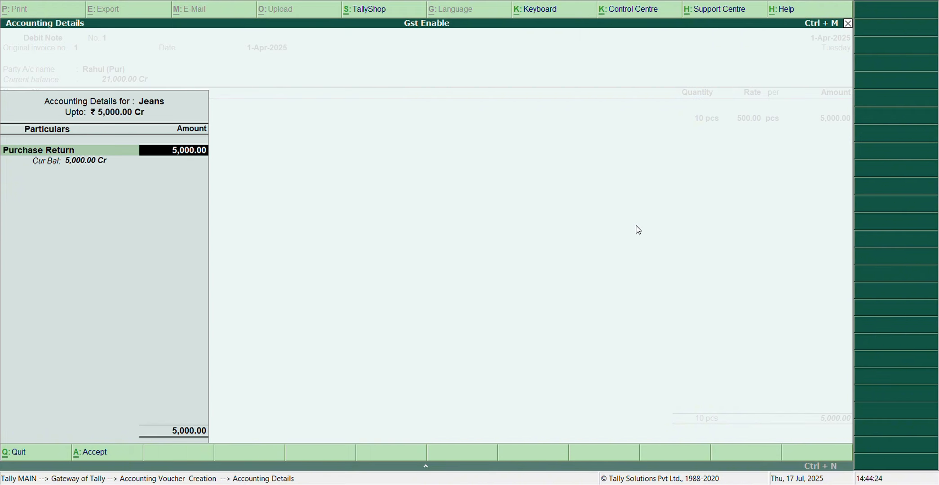
{"action": "key", "text": "Return"}
{"action": "key", "text": "Return"}
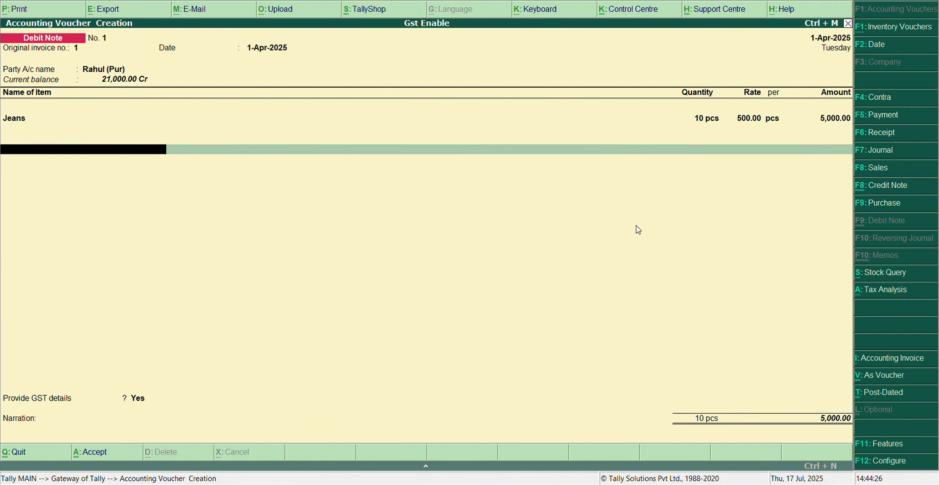
- Add the Center Tax and State Tax ledgers below the Jeans item in the debit note
{"action": "key", "text": "Down"}
{"action": "key", "text": "Return"}
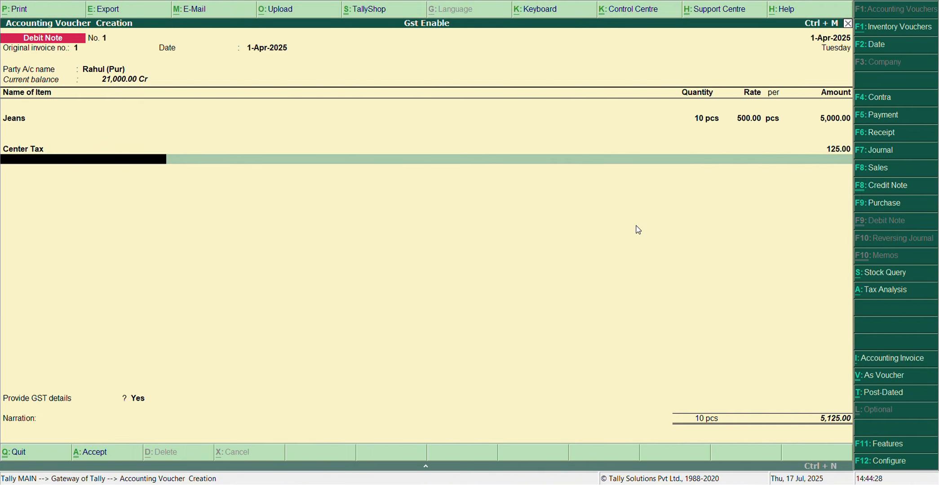
{"action": "key", "text": "Up"}
{"action": "key", "text": "Up"}
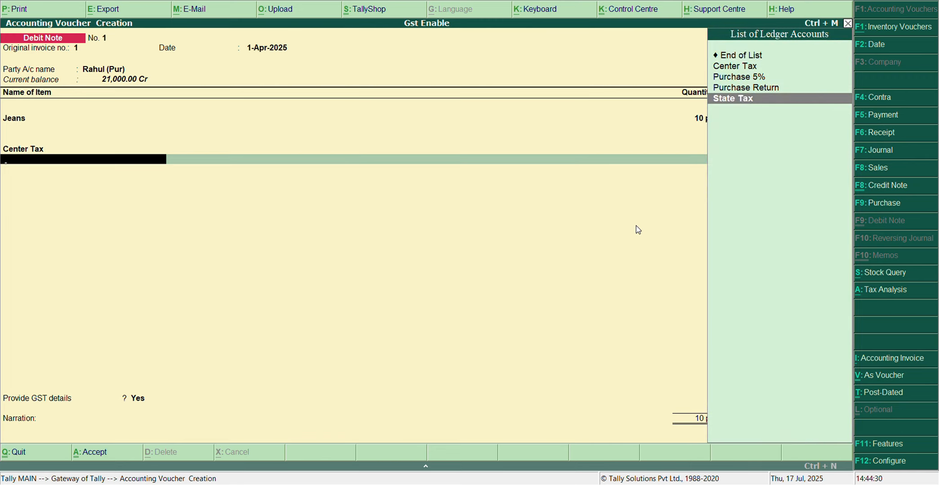
{"action": "key", "text": "Return"}
- Go back to the Jeans line and recheck its Purchase Return ledger allocation
{"action": "key", "text": "Up"}
{"action": "key", "text": "Up"}
{"action": "key", "text": "BackSpace"}
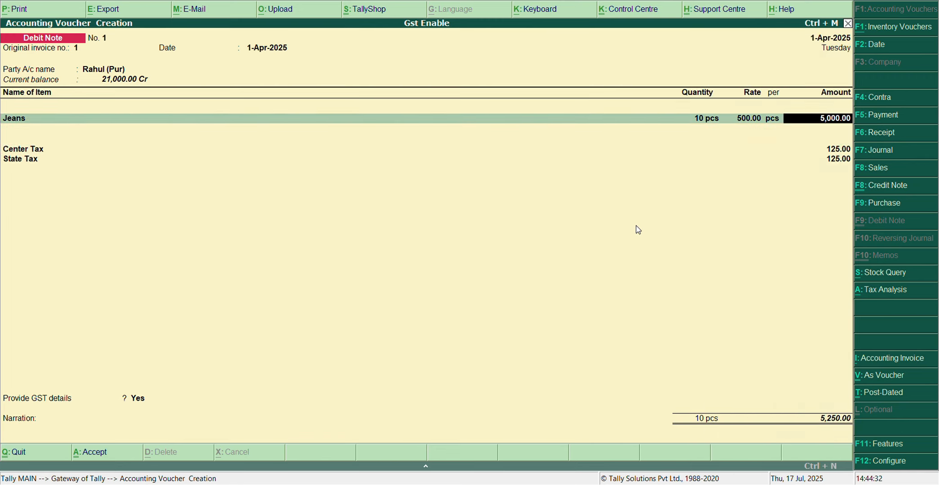
{"action": "key", "text": "BackSpace"}
{"action": "key", "text": "Return"}
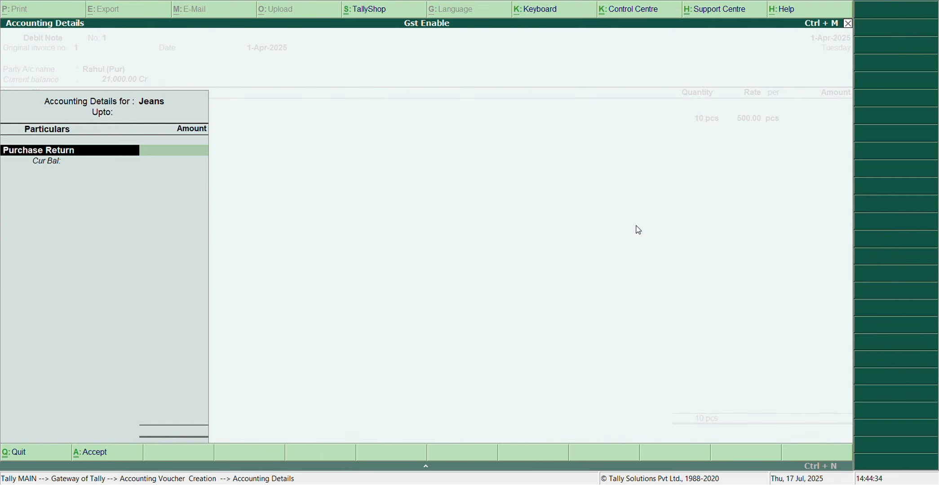
{"action": "key", "text": "Return"}
{"action": "key", "text": "Return"}
{"action": "key", "text": "Return"}
{"action": "key", "text": "Return"}
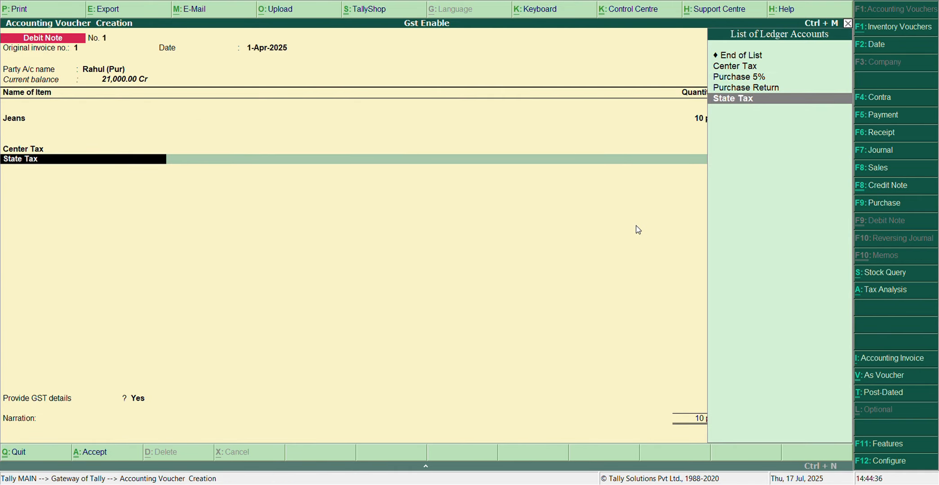
- Return to the Jeans line amount, accept it again and reapply the Center Tax and State Tax ledgers
{"action": "key", "text": "Return"}
{"action": "key", "text": "BackSpace"}
{"action": "key", "text": "BackSpace"}
{"action": "key", "text": "BackSpace"}
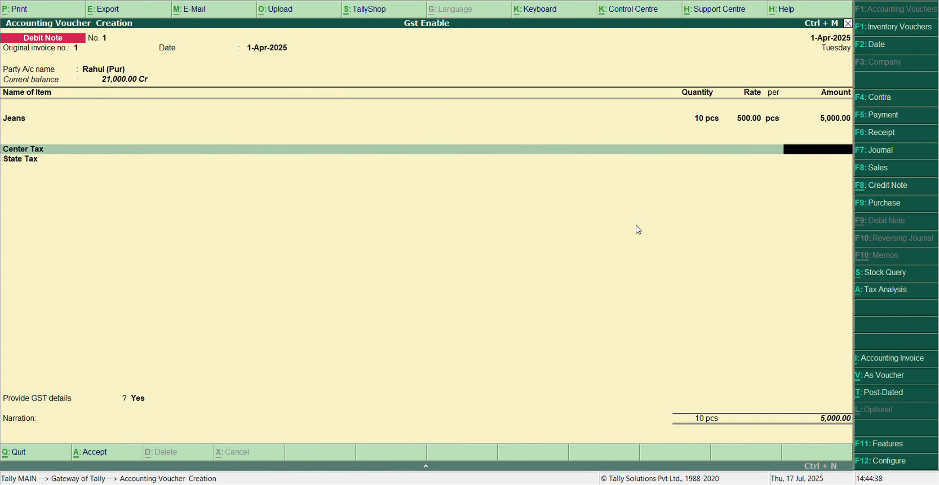
{"action": "key", "text": "BackSpace"}
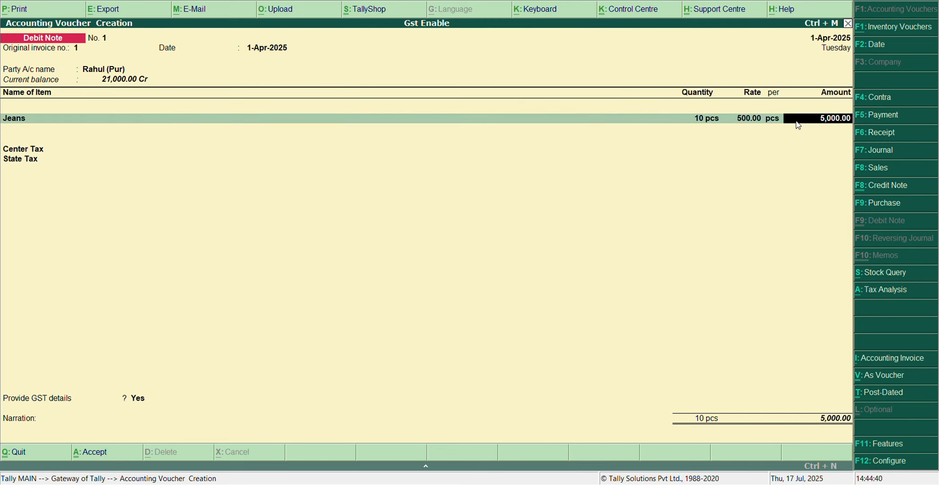
{"action": "key", "text": "Return"}
{"action": "key", "text": "Return"}
{"action": "key", "text": "Return"}
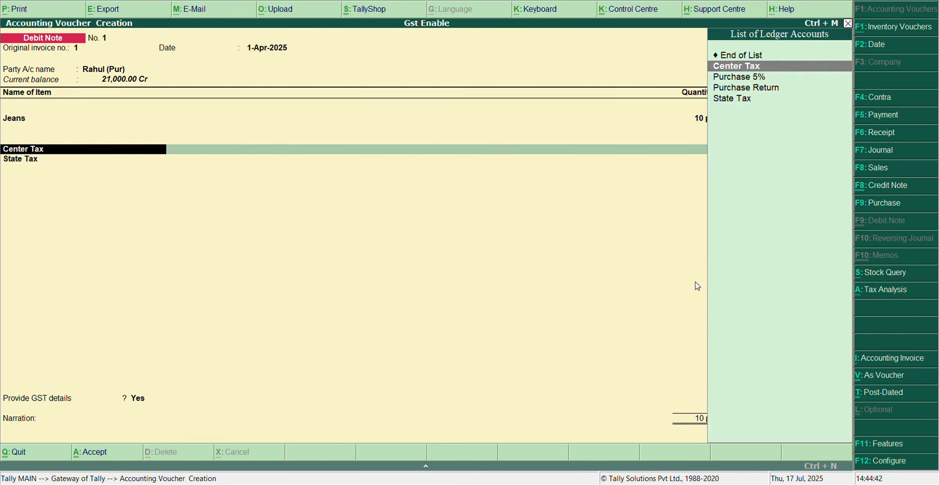
{"action": "key", "text": "Return"}
{"action": "key", "text": "Return"}
{"action": "key", "text": "Return"}
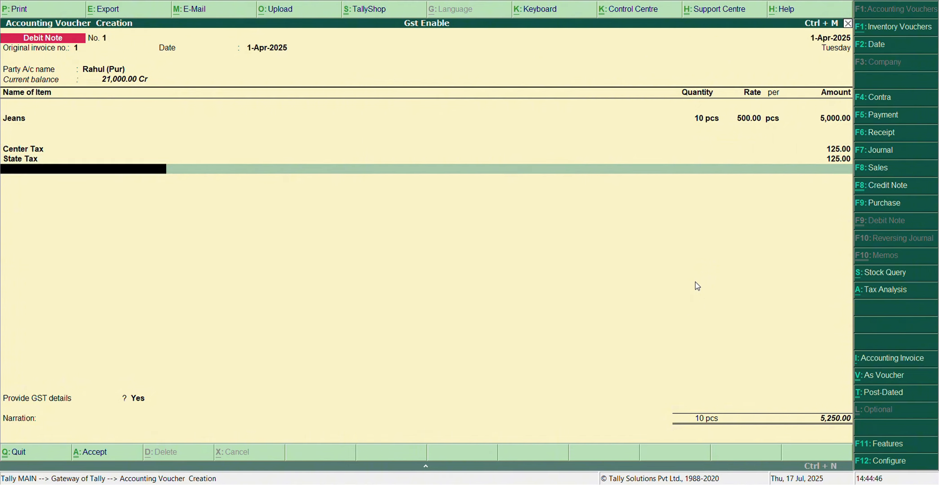
- Provide the GST details with Not Applicable as the reason for issuing the note, and save the debit note
{"action": "key", "text": "Return"}
{"action": "key", "text": "Return"}
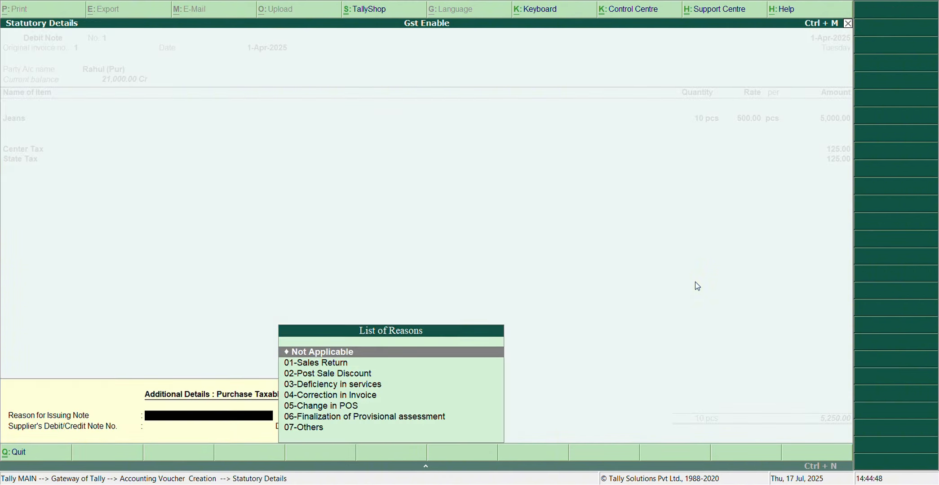
{"action": "key", "text": "Return"}
{"action": "key", "text": "Return"}
{"action": "key", "text": "Return"}
{"action": "key", "text": "BackSpace"}
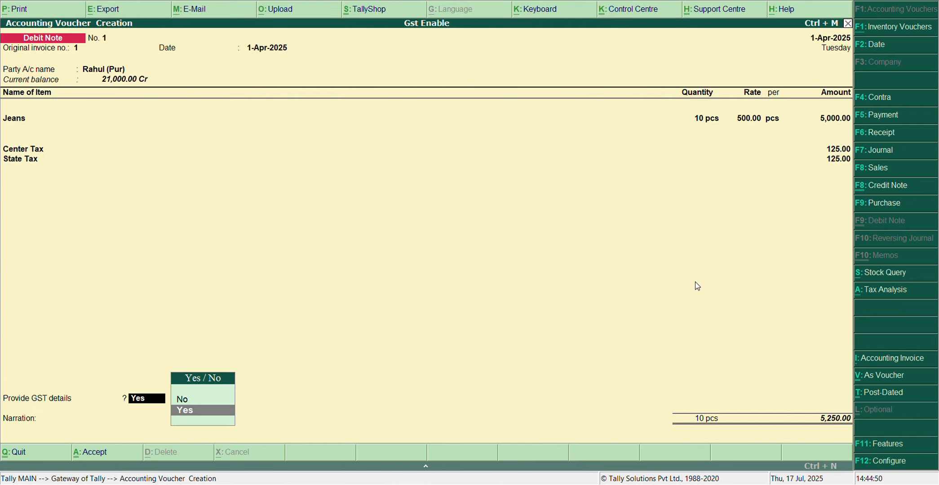
{"action": "key", "text": "Return"}
{"action": "key", "text": "Return"}
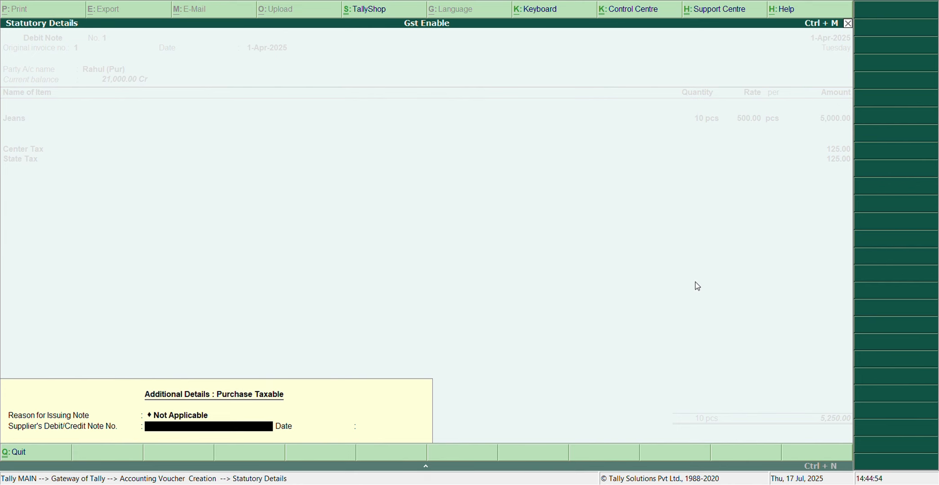
{"action": "key", "text": "Return"}
{"action": "key", "text": "Return"}
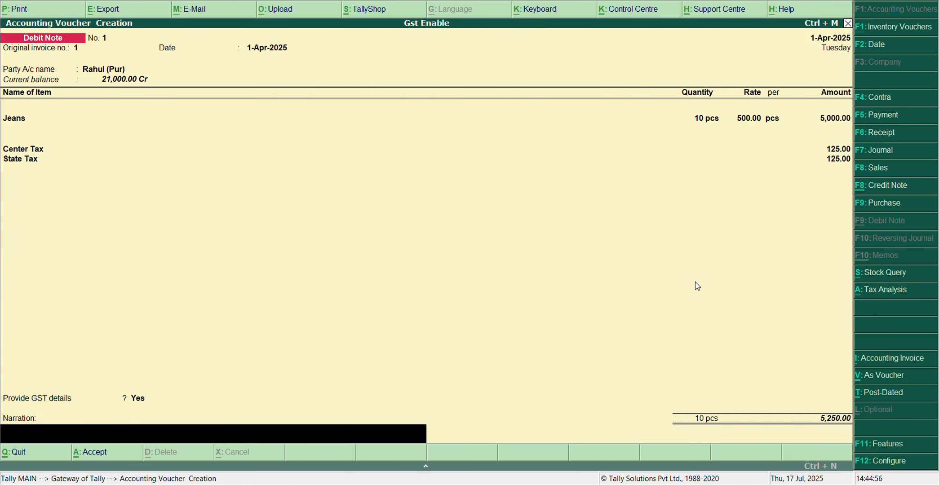
{"action": "key", "text": "Return"}
{"action": "key", "text": "Return"}
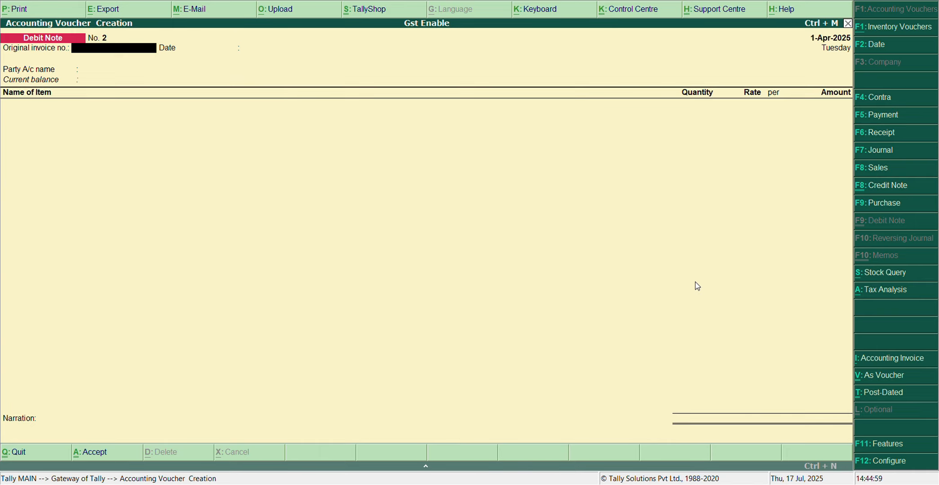
- Start a purchase voucher with supplier invoice number 3 dated 1-Apr-2025
{"action": "key", "text": "F9"}
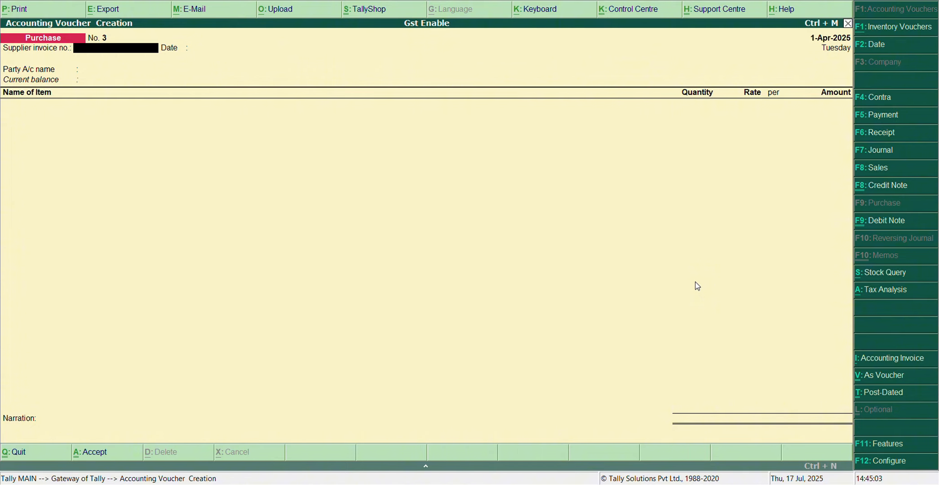
{"action": "type", "text": "3"}
{"action": "key", "text": "Return"}
{"action": "key", "text": "Return"}
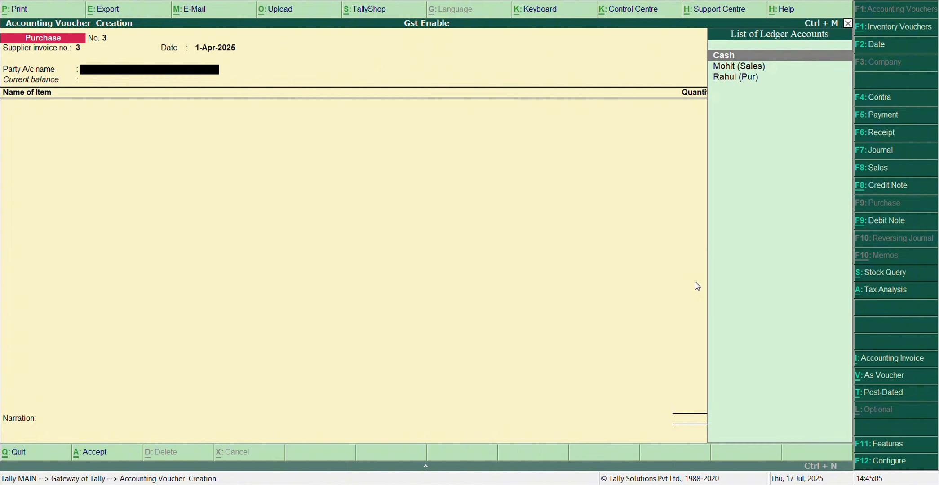
- Select the supplier's (Pur) ledger as the purchase party and accept the party details
{"action": "key", "text": "Down"}
{"action": "key", "text": "Down"}
{"action": "key", "text": "Return"}
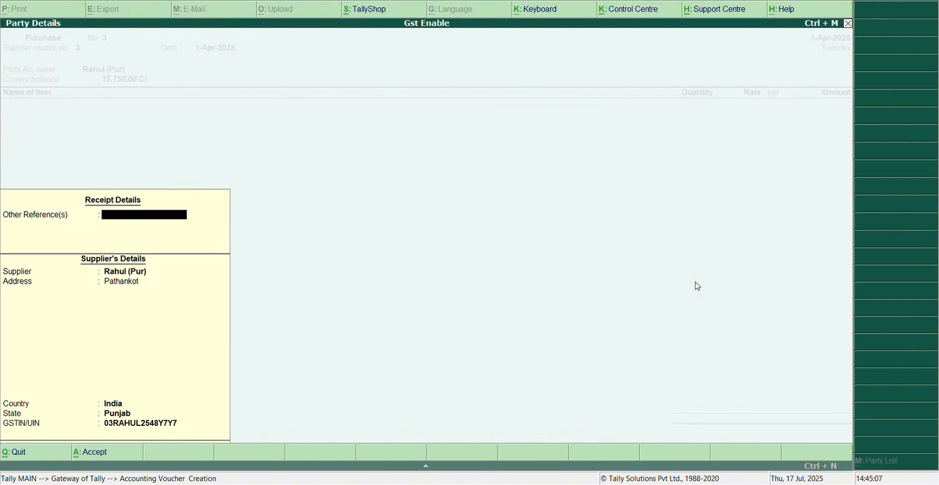
{"action": "key", "text": "Return"}
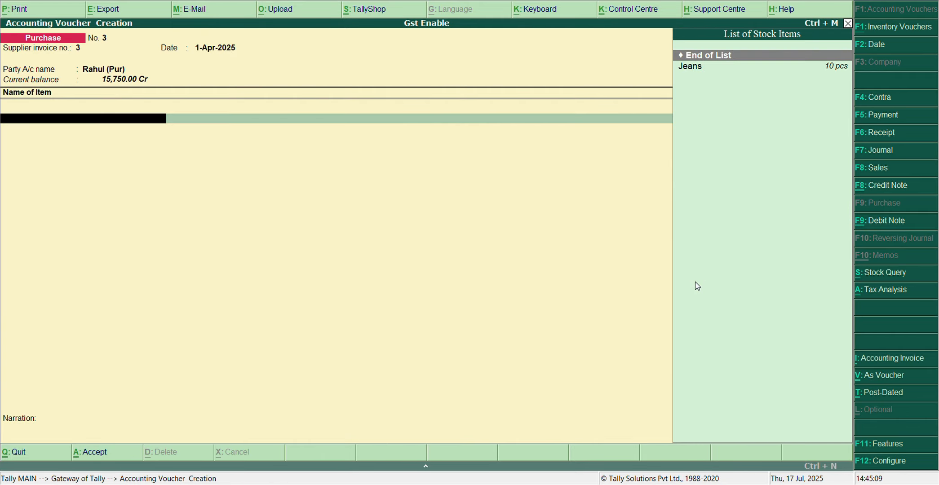
- Select Jeans as the purchase item and examine its stock query for past purchases and sales
{"action": "key", "text": "Down"}
{"action": "key", "text": "Return"}
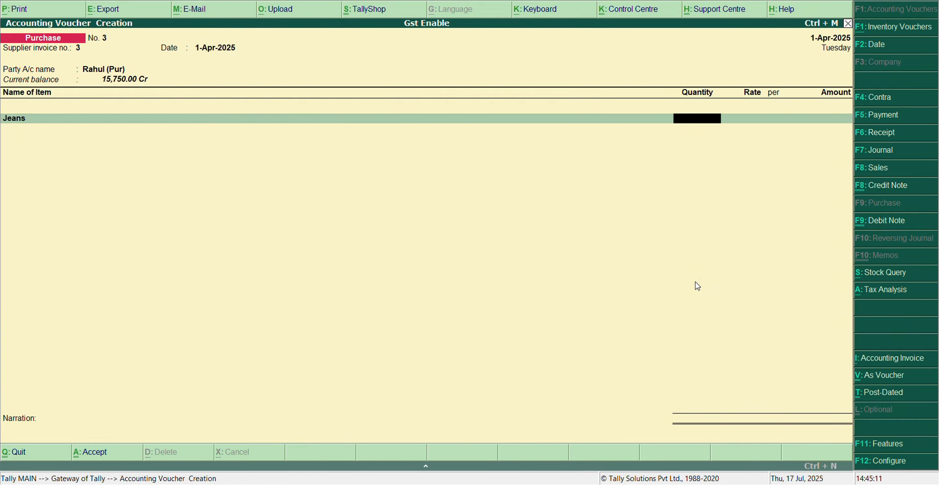
{"action": "key", "text": "alt+s"}
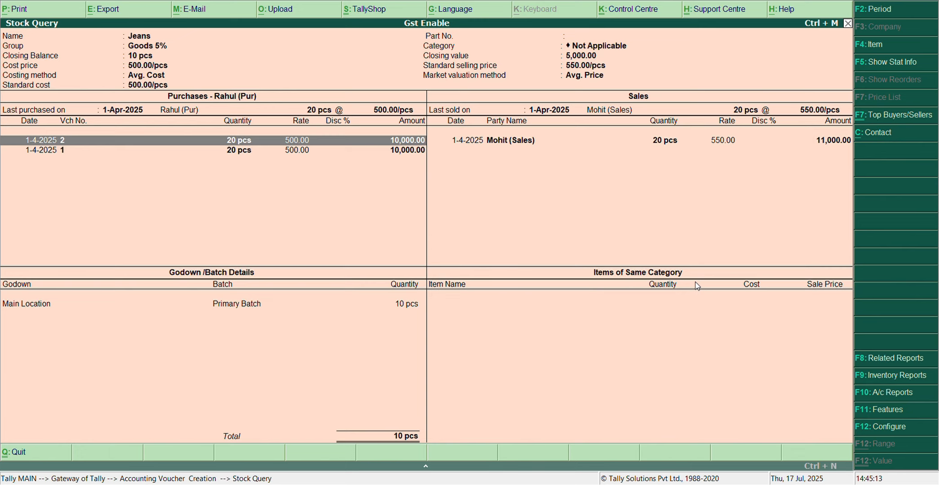
{"action": "key", "text": "Escape"}
{"action": "key", "text": "BackSpace"}
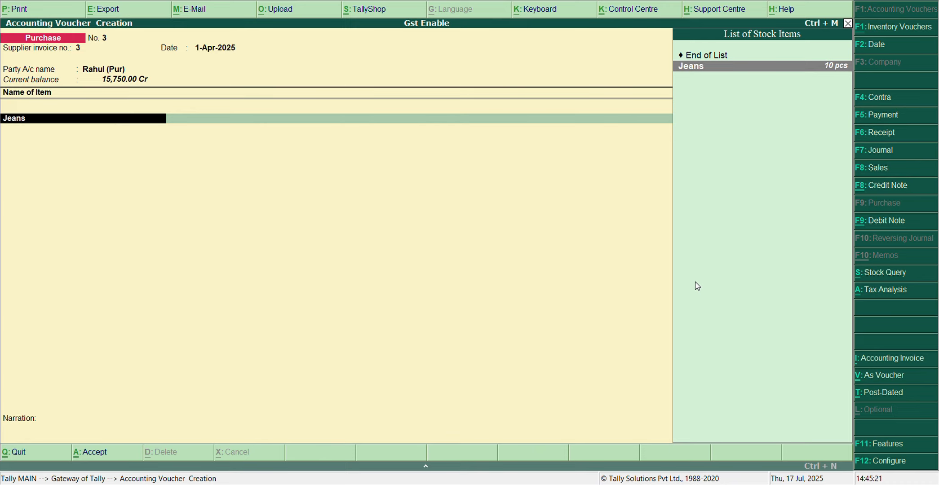
- Switch to a sales voucher with reference number 2, select the customer's (Sales) ledger as the party and accept the party details
{"action": "key", "text": "F8"}
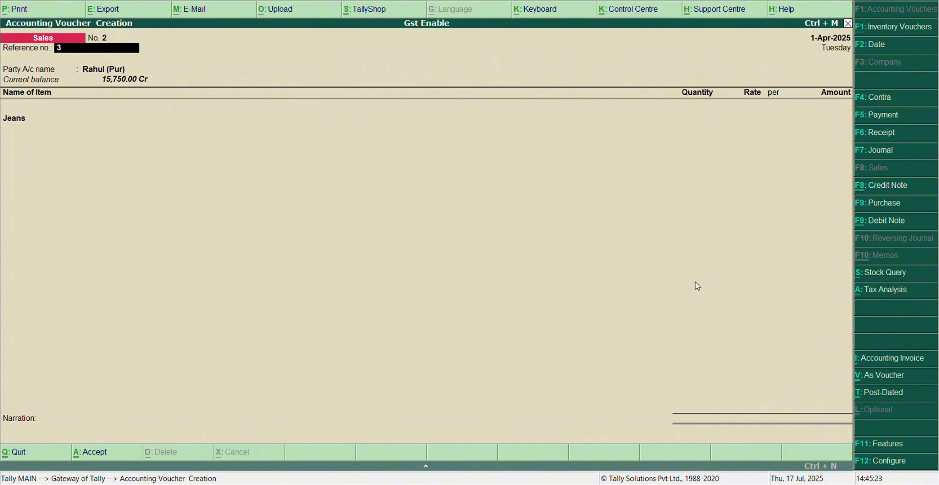
{"action": "type", "text": "2"}
{"action": "key", "text": "Return"}
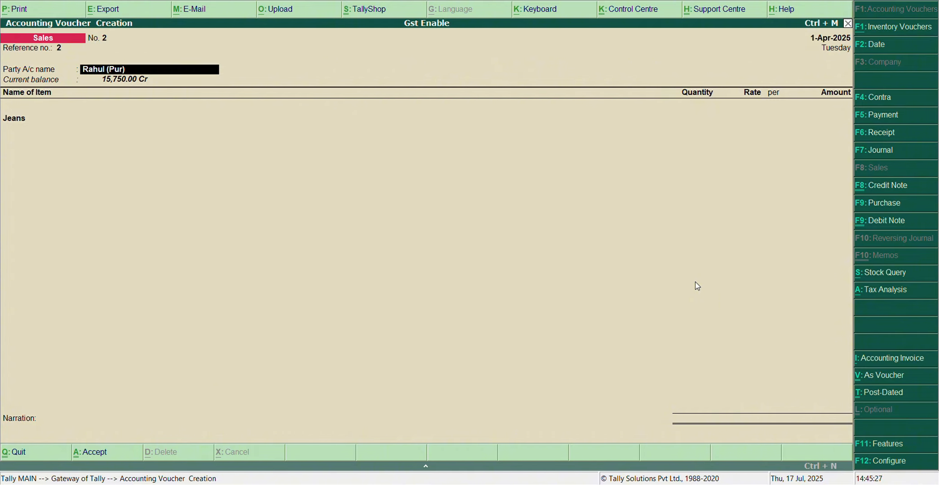
{"action": "key", "text": "BackSpace"}
{"action": "key", "text": "Up"}
{"action": "key", "text": "Up"}
{"action": "key", "text": "Down"}
{"action": "key", "text": "Return"}
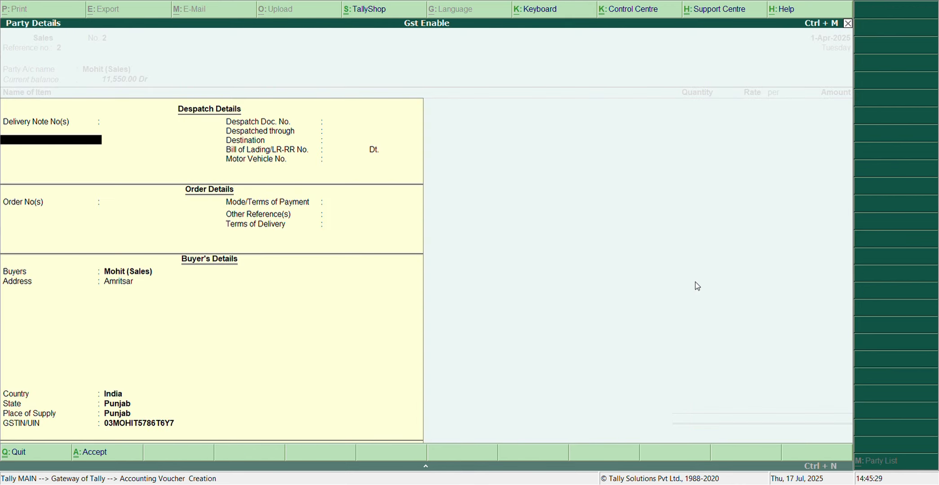
{"action": "key", "text": "ctrl+a"}
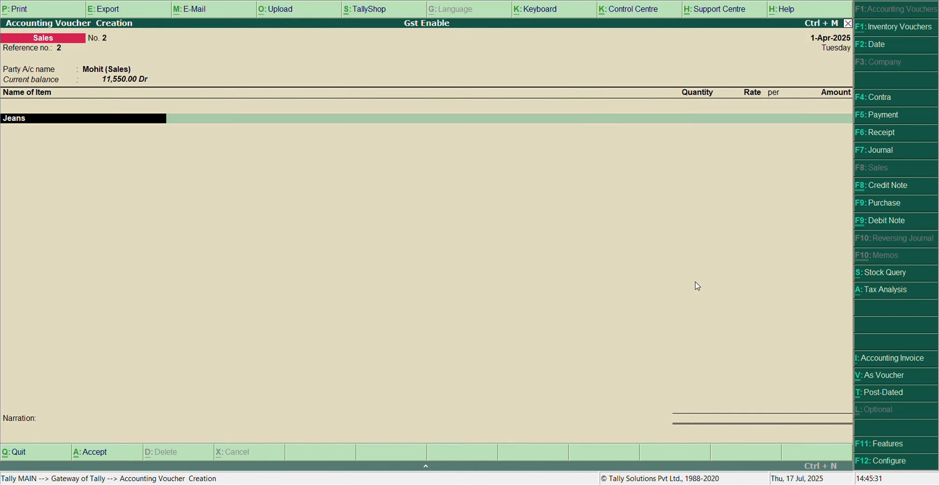
- Enter 10 pcs of Jeans at a rate of 550.00 in the sales voucher, allocated to the Sales 5% ledger
{"action": "key", "text": "Return"}
{"action": "type", "text": "10"}
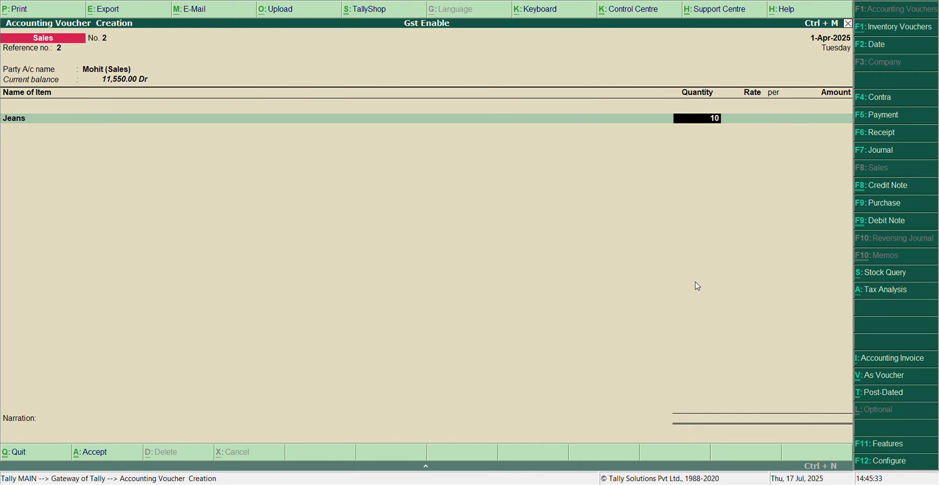
{"action": "key", "text": "Return"}
{"action": "key", "text": "Return"}
{"action": "key", "text": "Return"}
{"action": "key", "text": "Return"}
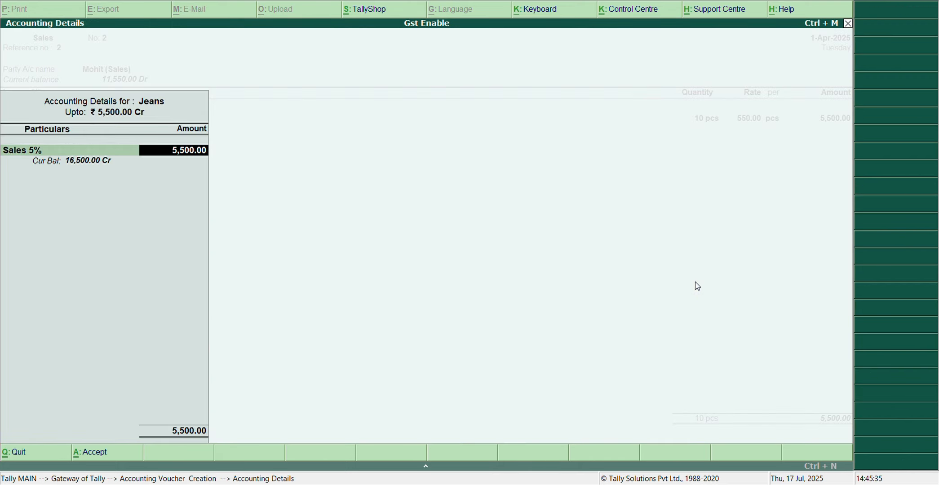
{"action": "key", "text": "Return"}
{"action": "key", "text": "Return"}
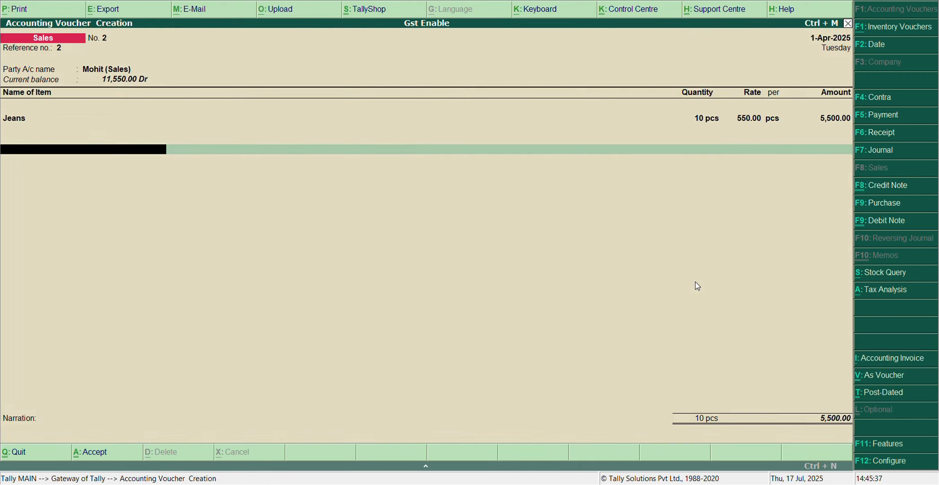
- Add the Center Tax and State Tax ledgers below the Jeans line and save the sales voucher without a narration
{"action": "key", "text": "Down"}
{"action": "key", "text": "Return"}
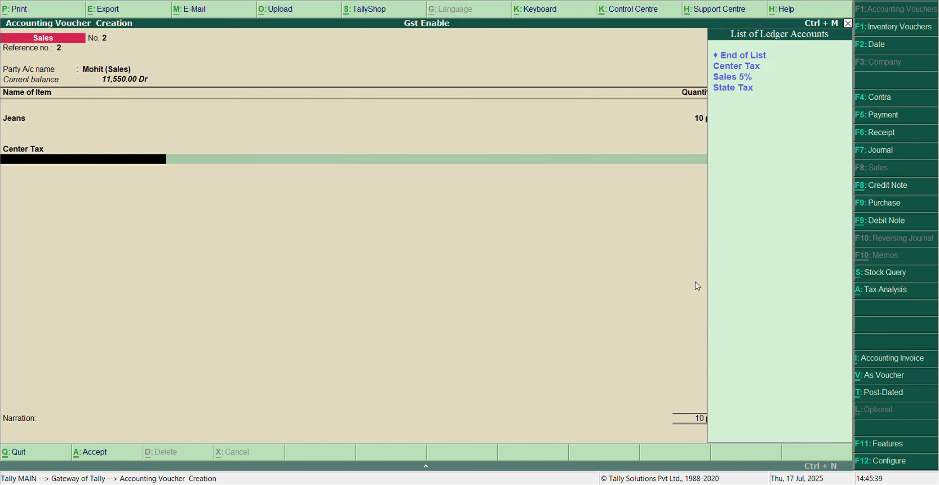
{"action": "key", "text": "Down"}
{"action": "key", "text": "Down"}
{"action": "key", "text": "Down"}
{"action": "key", "text": "Return"}
{"action": "key", "text": "Return"}
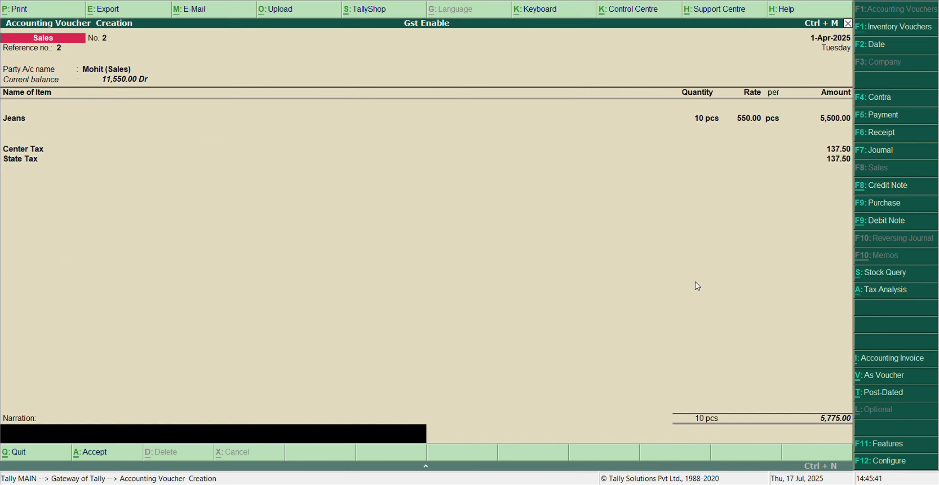
{"action": "key", "text": "Return"}
{"action": "key", "text": "Return"}
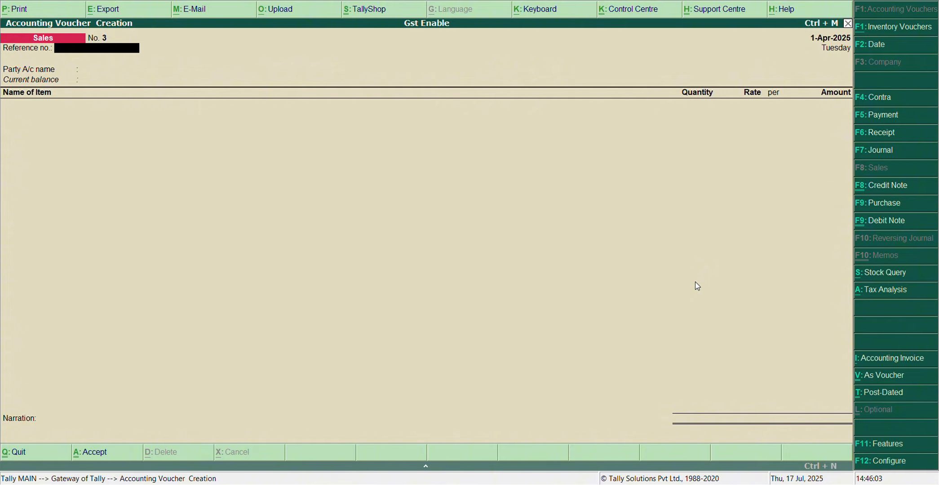
- Start a credit note for original invoice number 1 dated 1-Apr-2025, with the customer's (Sales) ledger as the party, and accept the party details
{"action": "key", "text": "ctrl+F8"}
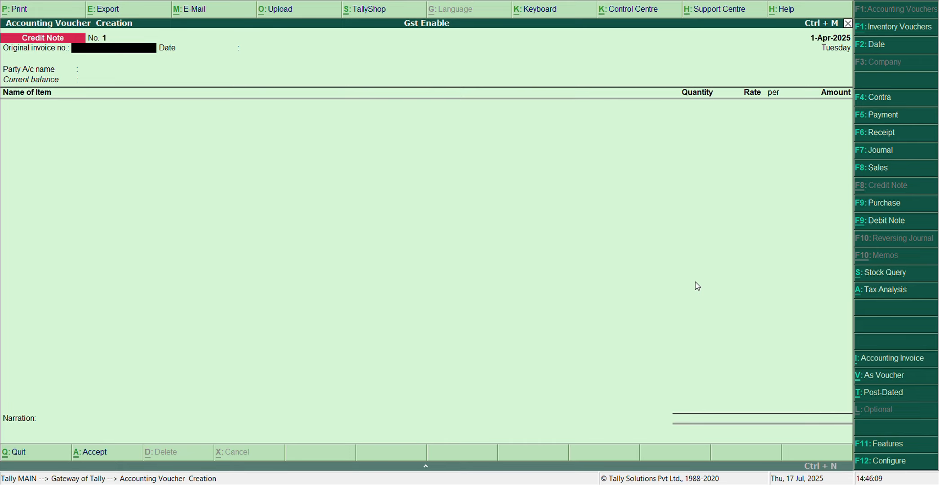
{"action": "key", "text": "Return"}
{"action": "key", "text": "Return"}
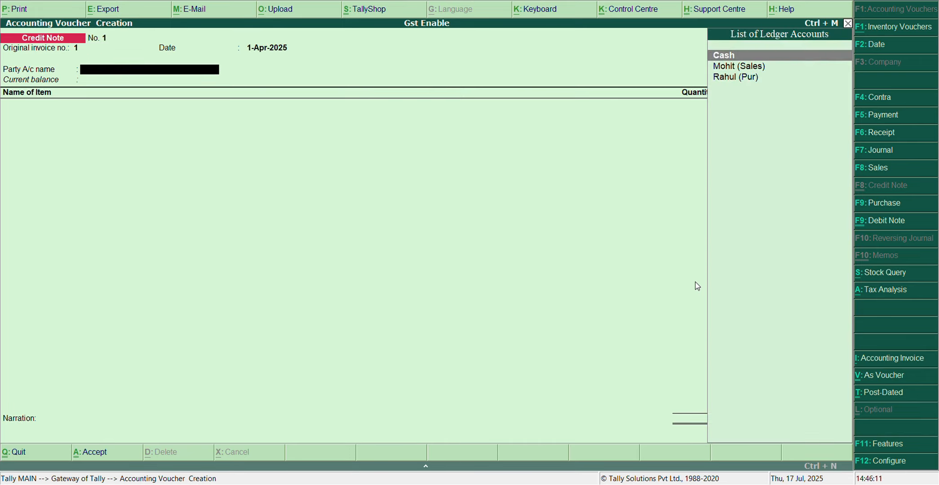
{"action": "key", "text": "Down"}
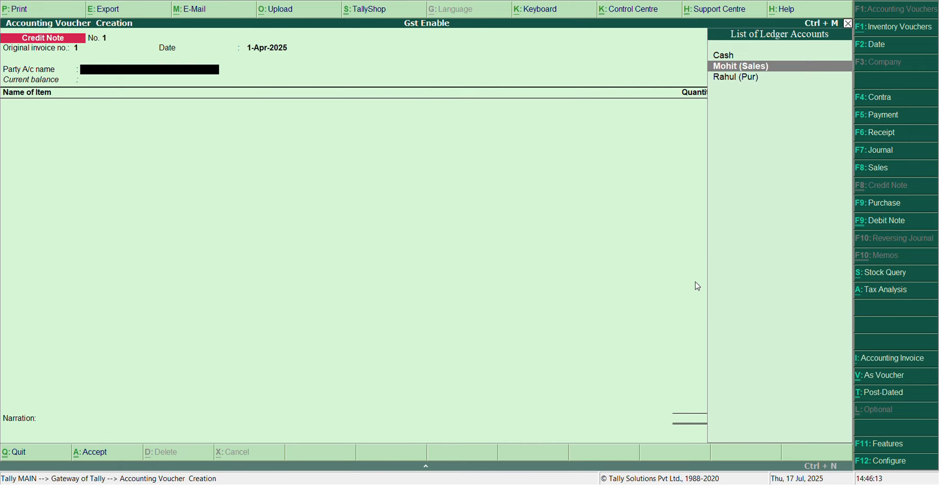
{"action": "key", "text": "Down"}
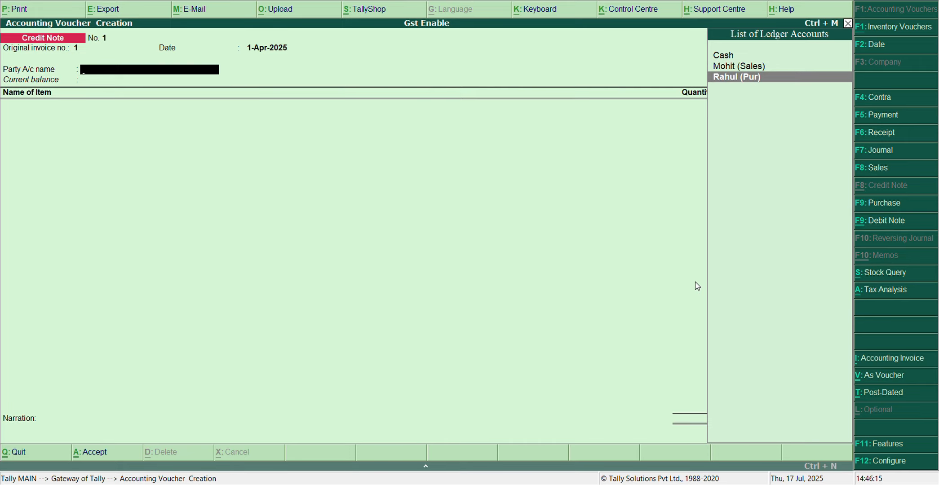
{"action": "key", "text": "Up"}
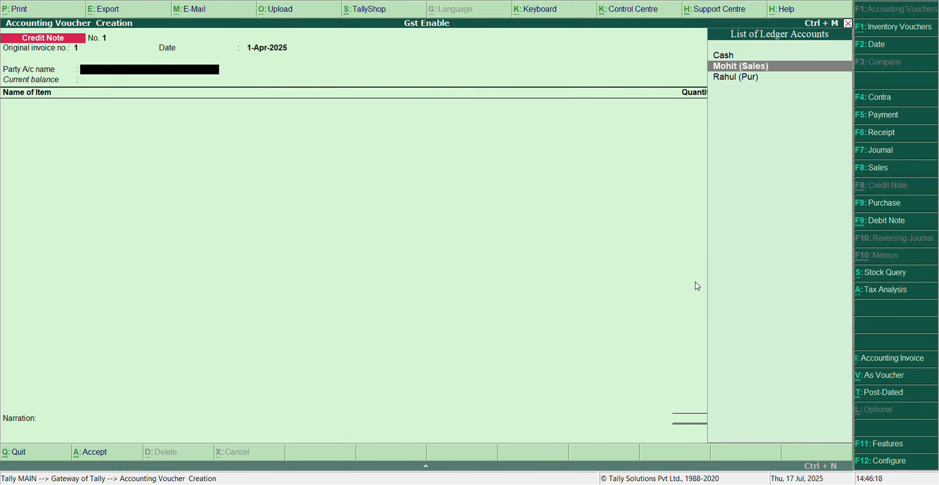
{"action": "key", "text": "Return"}
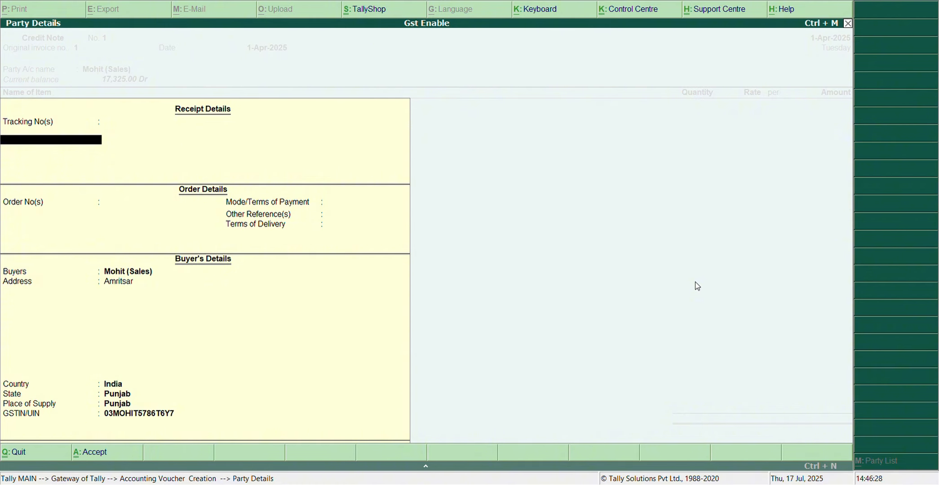
{"action": "key", "text": "ctrl+a"}
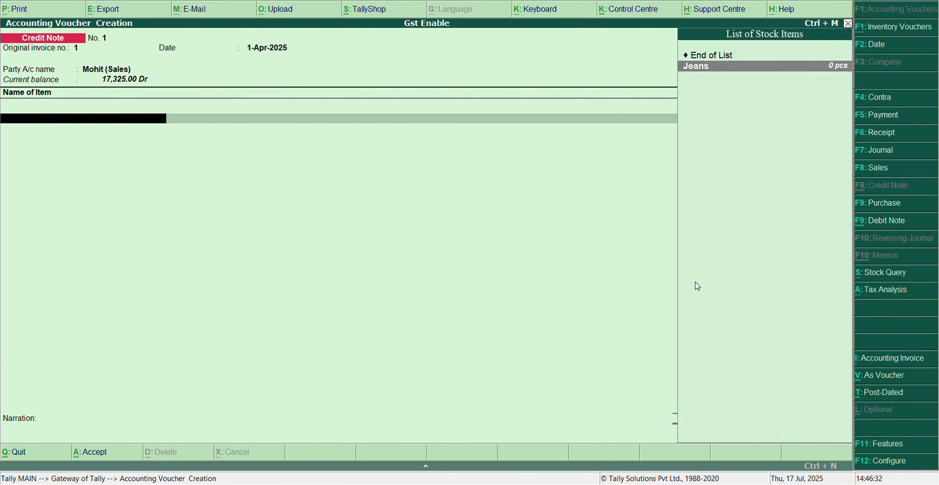
- Enter the return of 3 pcs of Jeans at 550.00 in the credit note, allocated to the Sales 5% ledger
{"action": "key", "text": "Return"}
{"action": "type", "text": "3"}
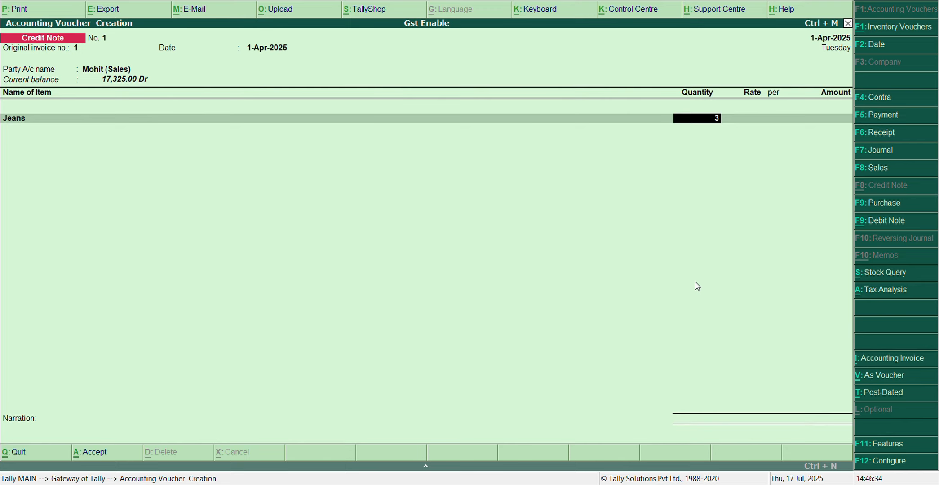
{"action": "key", "text": "Return"}
{"action": "key", "text": "Return"}
{"action": "key", "text": "Return"}
{"action": "key", "text": "Return"}
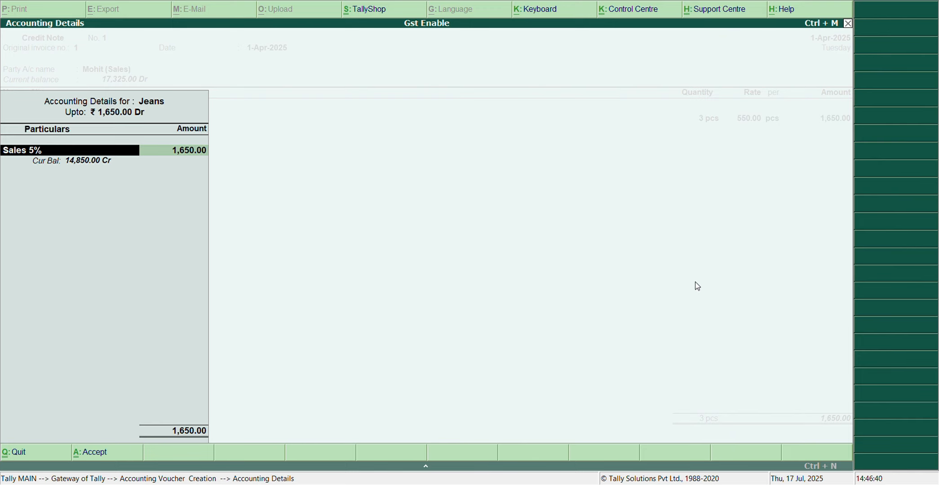
{"action": "key", "text": "Return"}
{"action": "key", "text": "Return"}
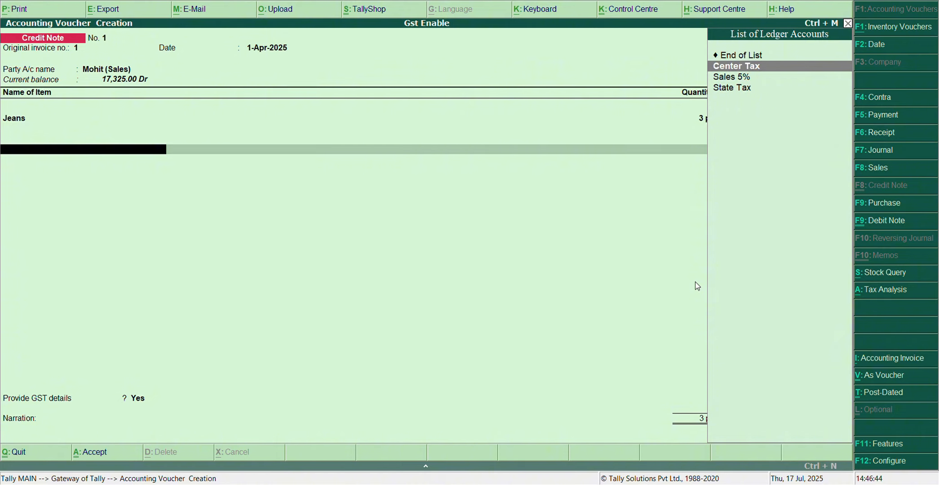
- Add the Center Tax and State Tax ledgers to the credit note
{"action": "key", "text": "Return"}
{"action": "key", "text": "Return"}
{"action": "key", "text": "Down"}
{"action": "key", "text": "Down"}
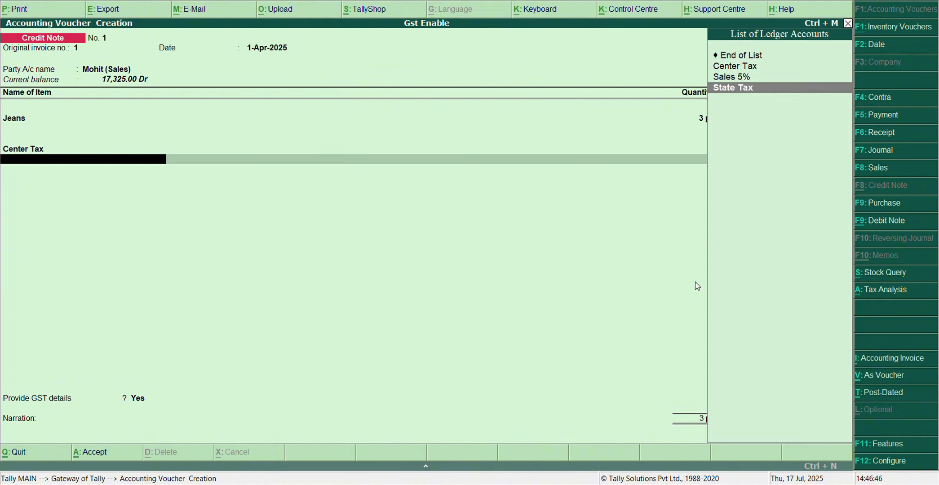
{"action": "key", "text": "Return"}
{"action": "key", "text": "Return"}
- Provide the GST details with Not Applicable as the reason, leave the buyer's debit note number blank, and save the credit note
{"action": "key", "text": "Return"}
{"action": "key", "text": "Return"}
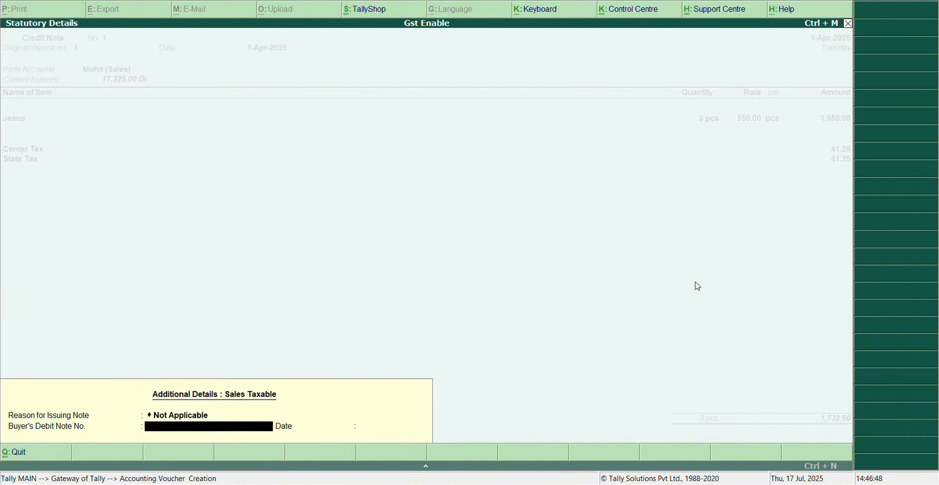
{"action": "key", "text": "Return"}
{"action": "key", "text": "Return"}
{"action": "key", "text": "Return"}
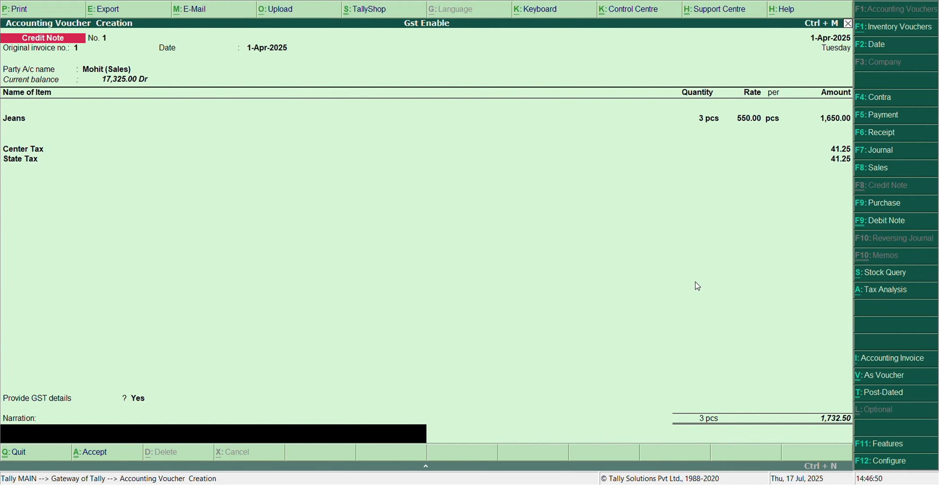
{"action": "key", "text": "Return"}
{"action": "key", "text": "Return"}
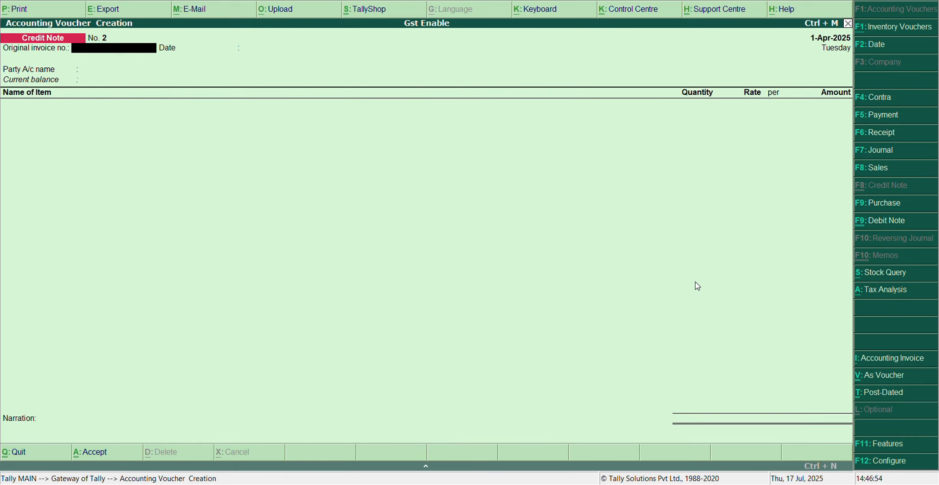
- Start another purchase voucher with supplier invoice number 3 dated 1-Apr-2025 and select the supplier's (Pur) ledger as the party
{"action": "key", "text": "F9"}
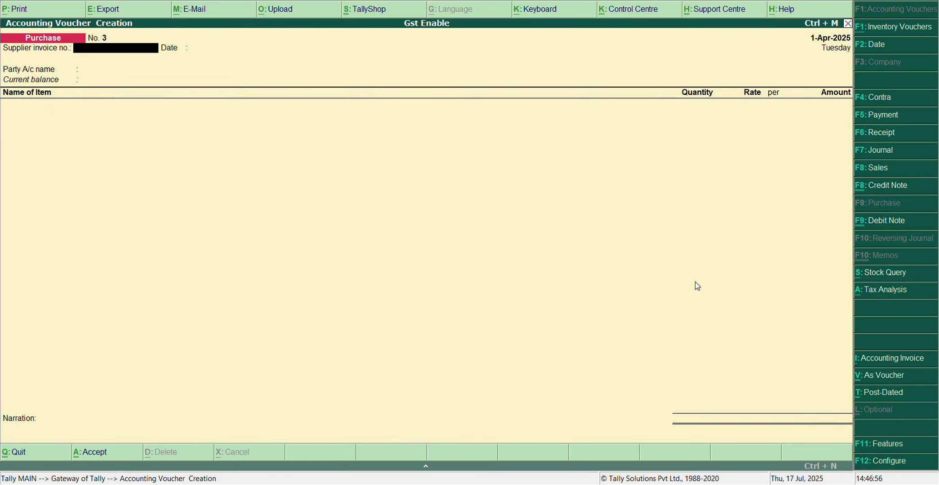
{"action": "type", "text": "3"}
{"action": "key", "text": "Return"}
{"action": "key", "text": "Return"}
{"action": "key", "text": "Down"}
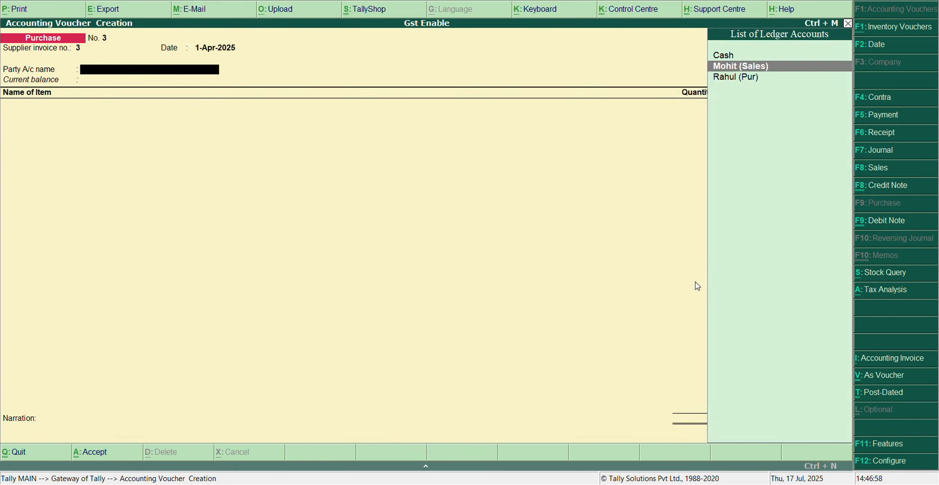
{"action": "key", "text": "Down"}
{"action": "key", "text": "Up"}
{"action": "key", "text": "Down"}
{"action": "key", "text": "Return"}
{"action": "key", "text": "Return"}
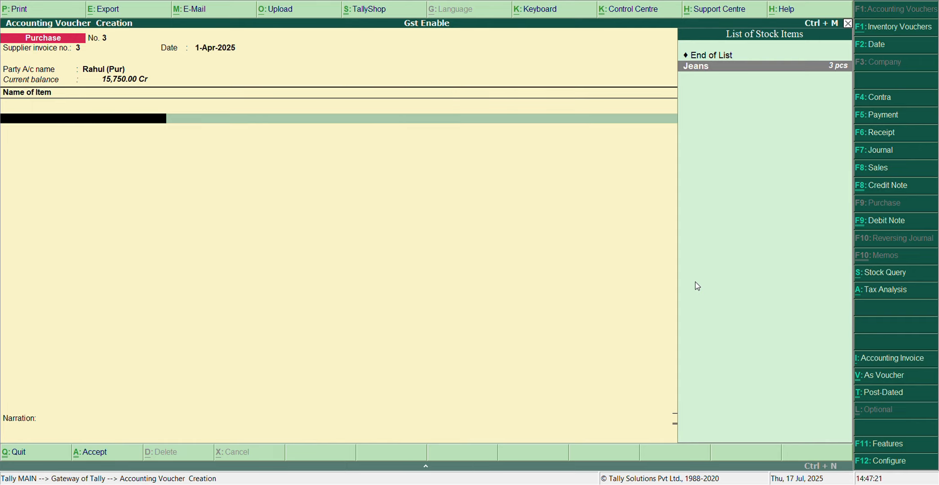
- Switch the open purchase entry to a payment voucher
{"action": "key", "text": "F6"}
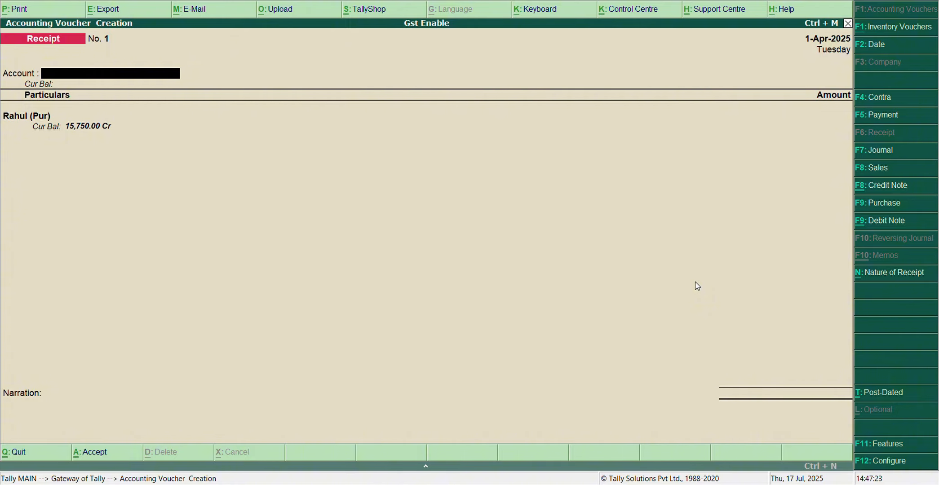
{"action": "key", "text": "F5"}
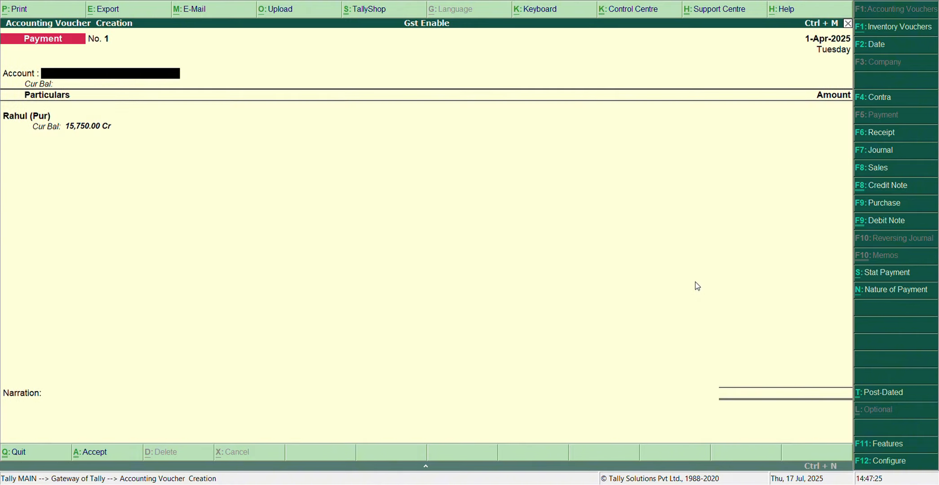